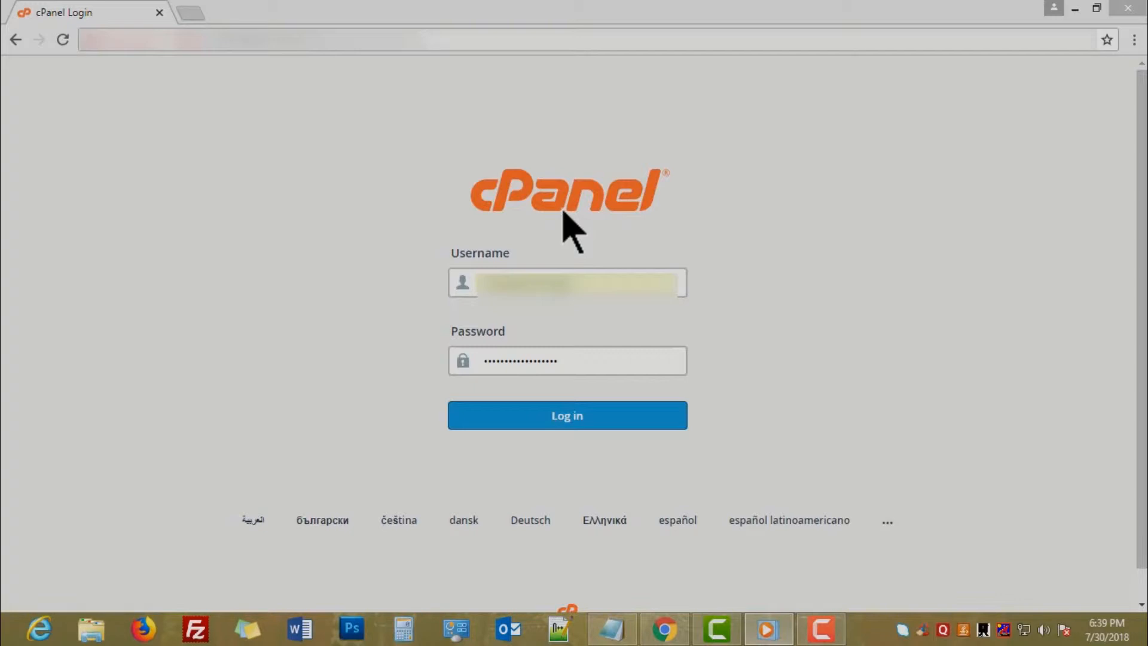
- Log in to cPanel with the username and password already filled in
left_click(578, 271)
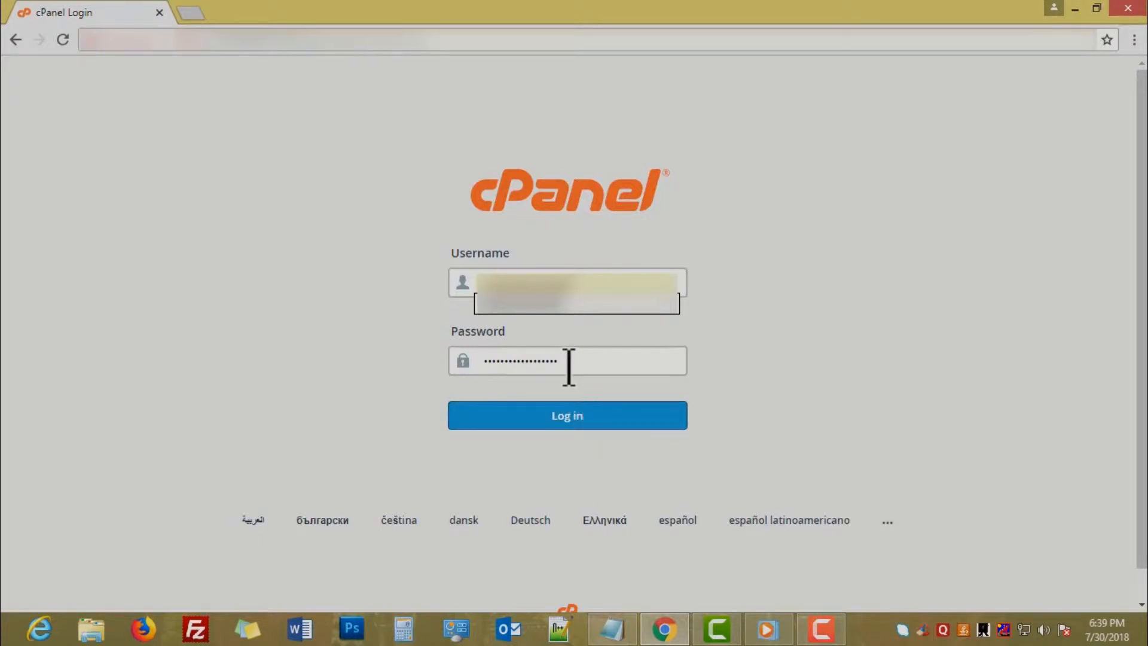
left_click(563, 420)
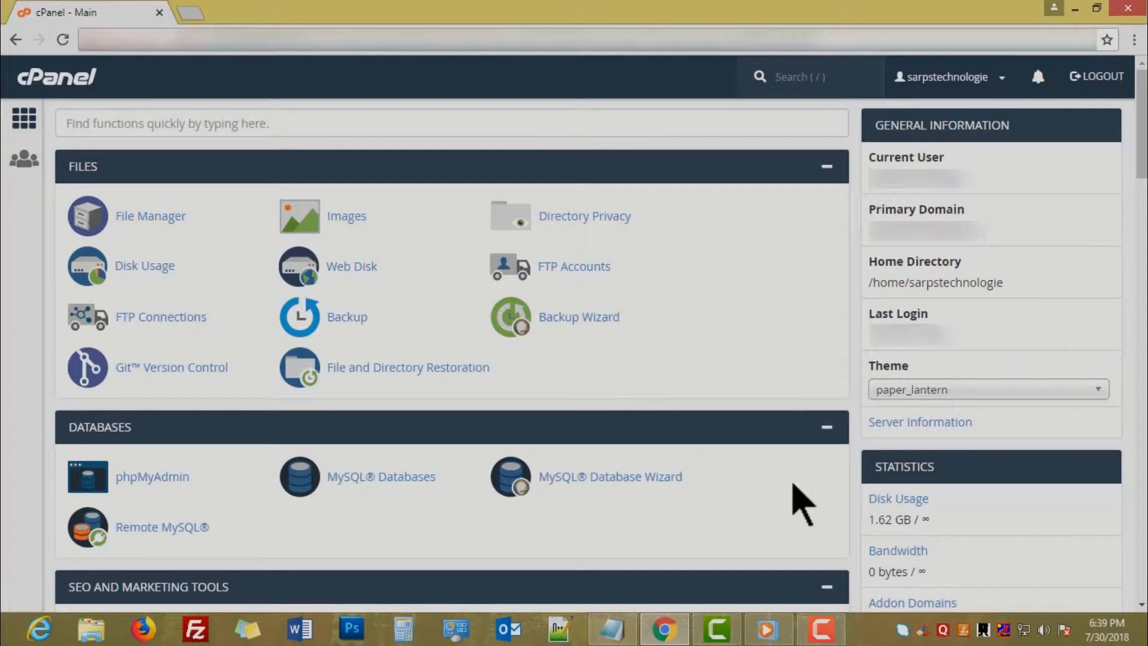
- Look over the cPanel function groups, open the File Manager and go into the public_html folder
scroll(800, 500, "down", 12)
scroll(799, 500, "up", 15)
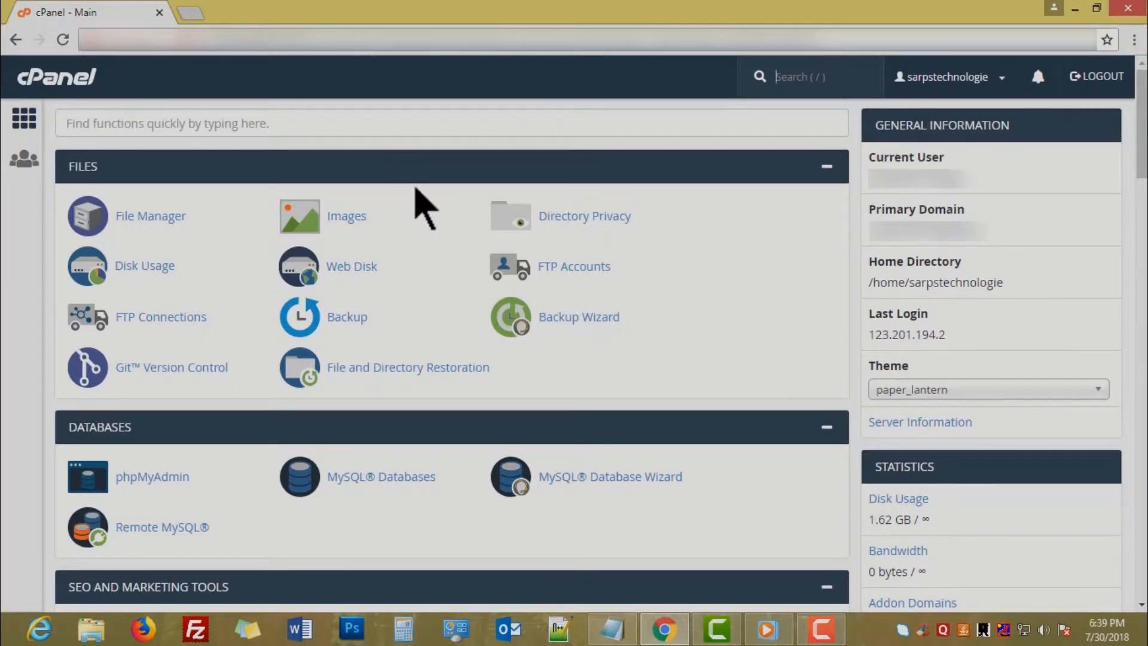
scroll(418, 200, "down", 7)
scroll(412, 200, "down", 15)
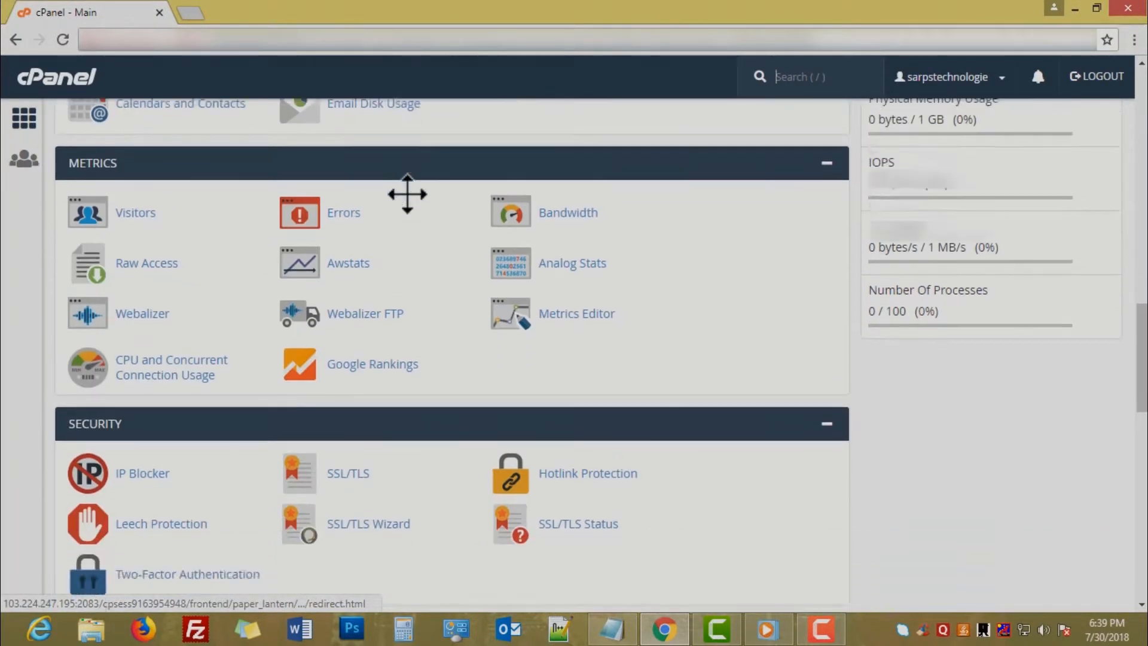
scroll(408, 193, "up", 20)
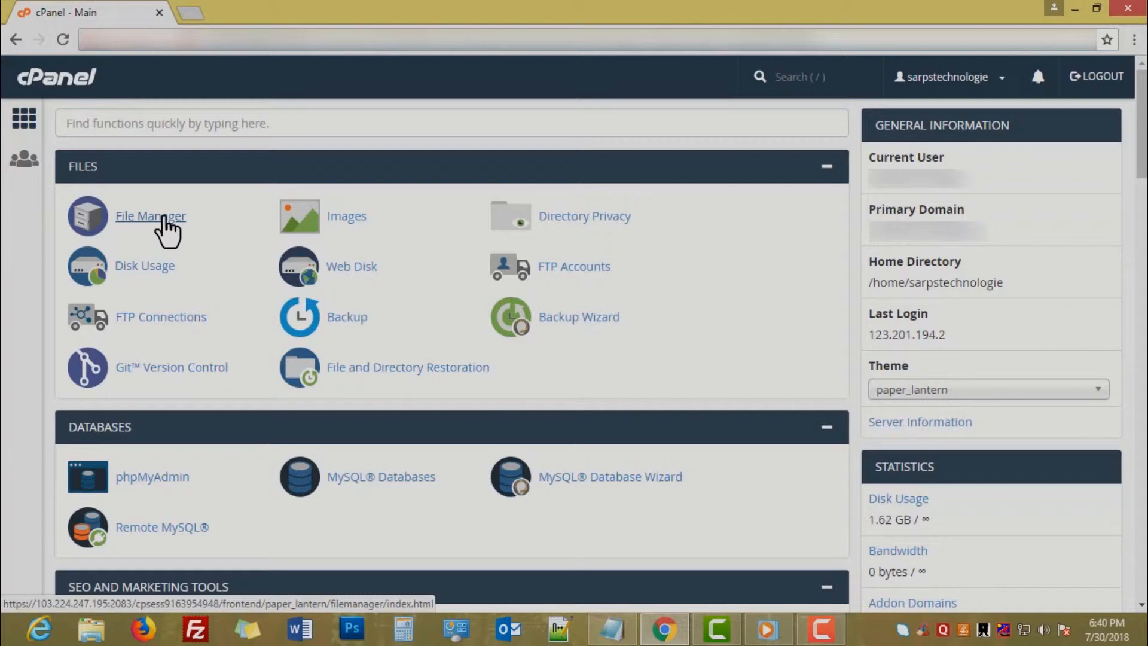
left_click(164, 220)
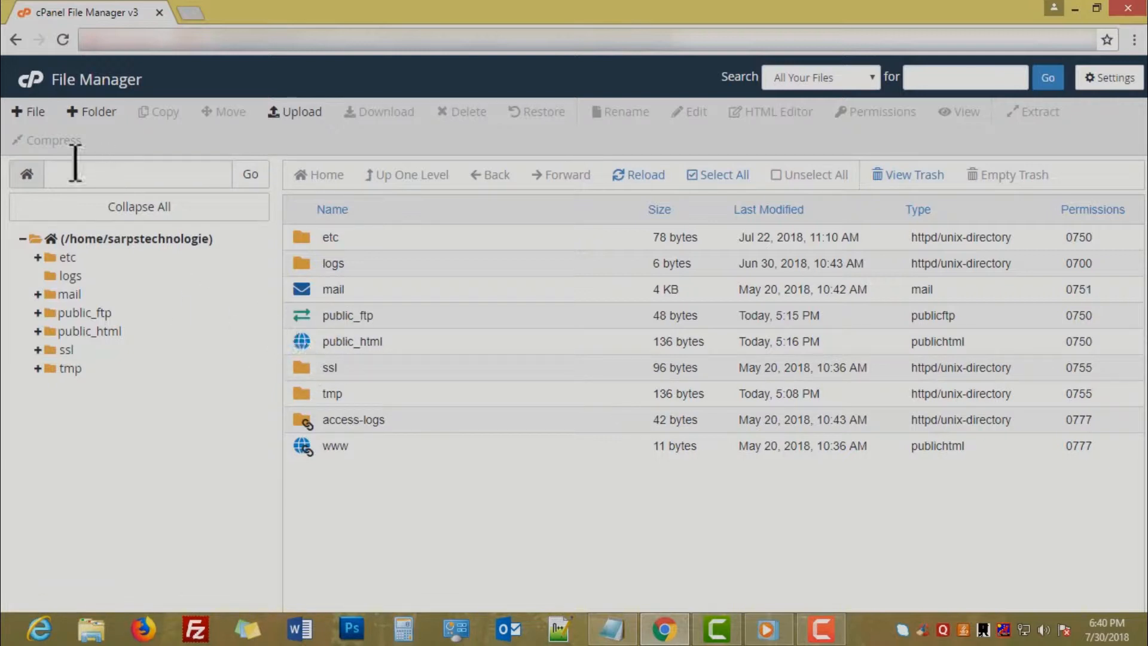
double_click(299, 341)
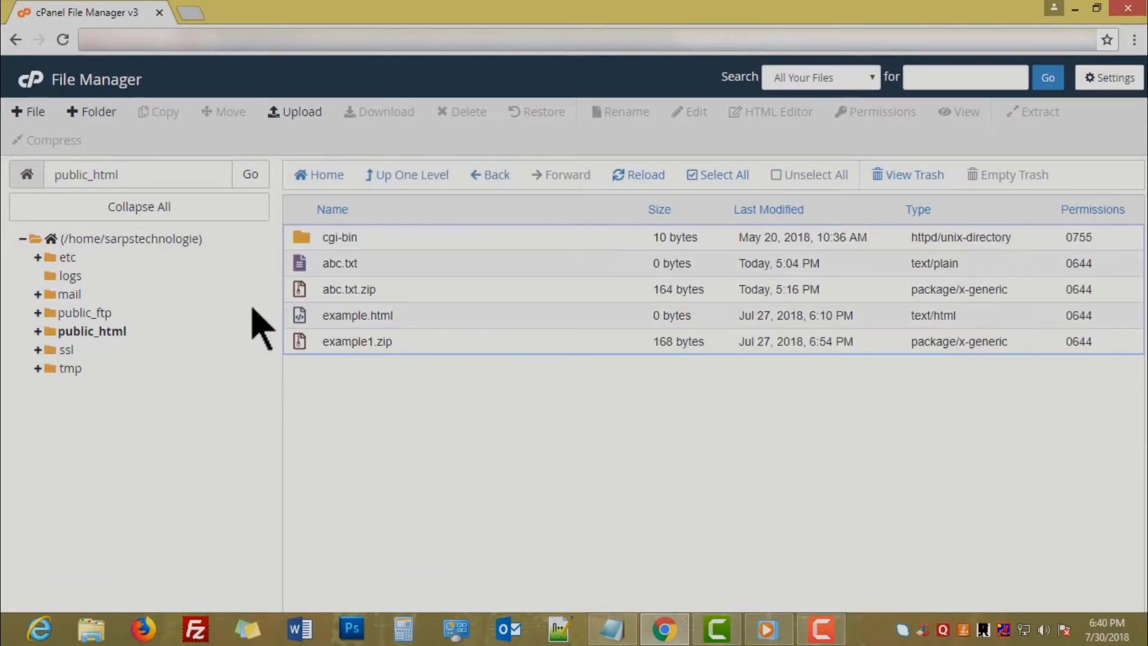
- Create a new file named host.txt in /public_html and select it in the file list
left_click(27, 111)
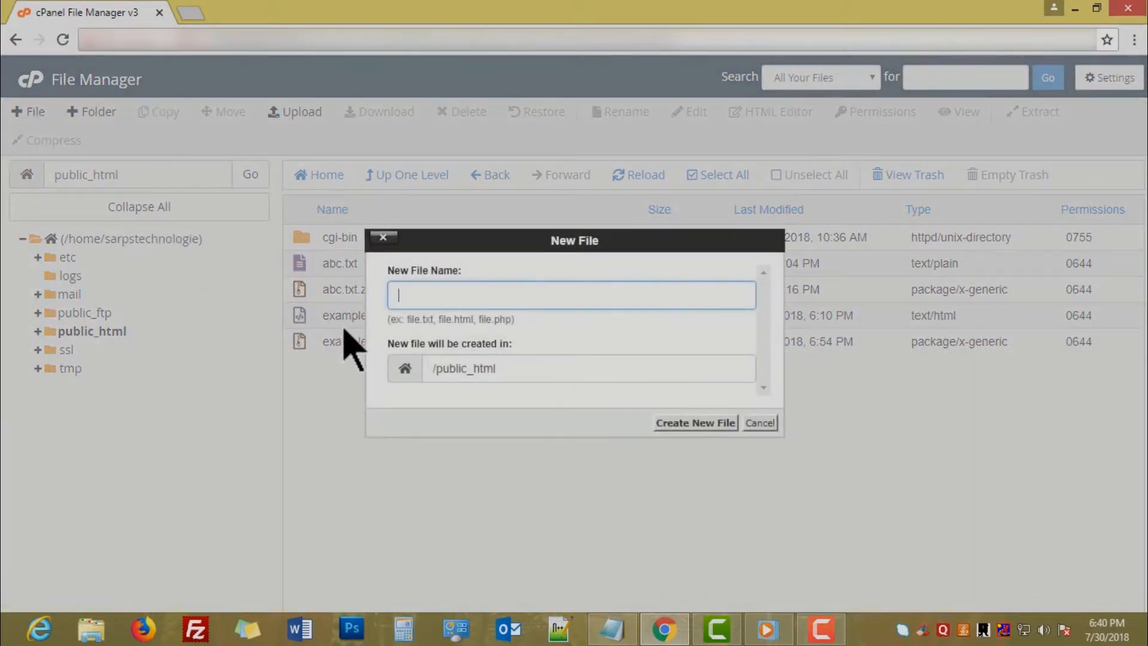
type("host.txt")
left_click(486, 369)
left_click_drag(485, 371, 434, 368)
left_click(567, 335)
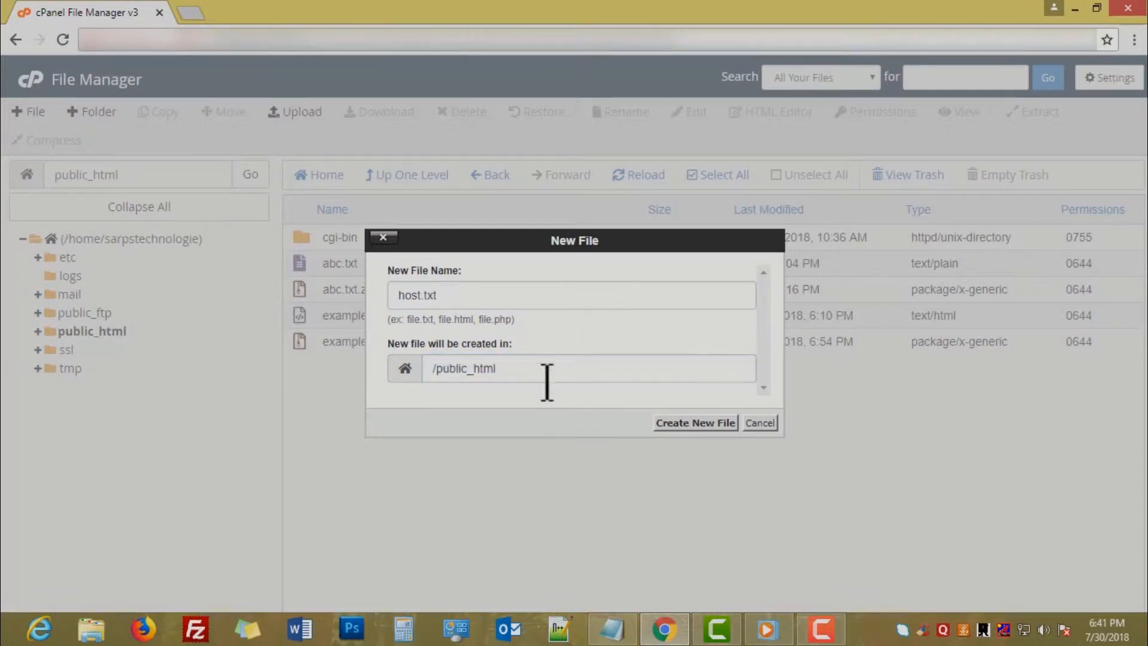
left_click(685, 426)
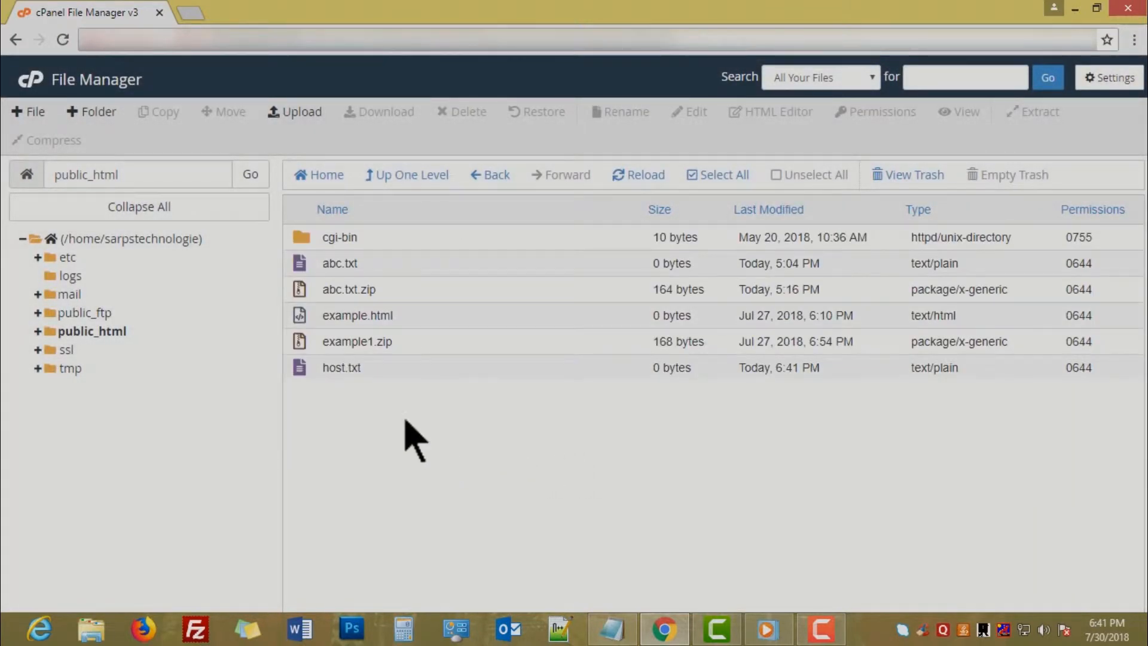
left_click(371, 368)
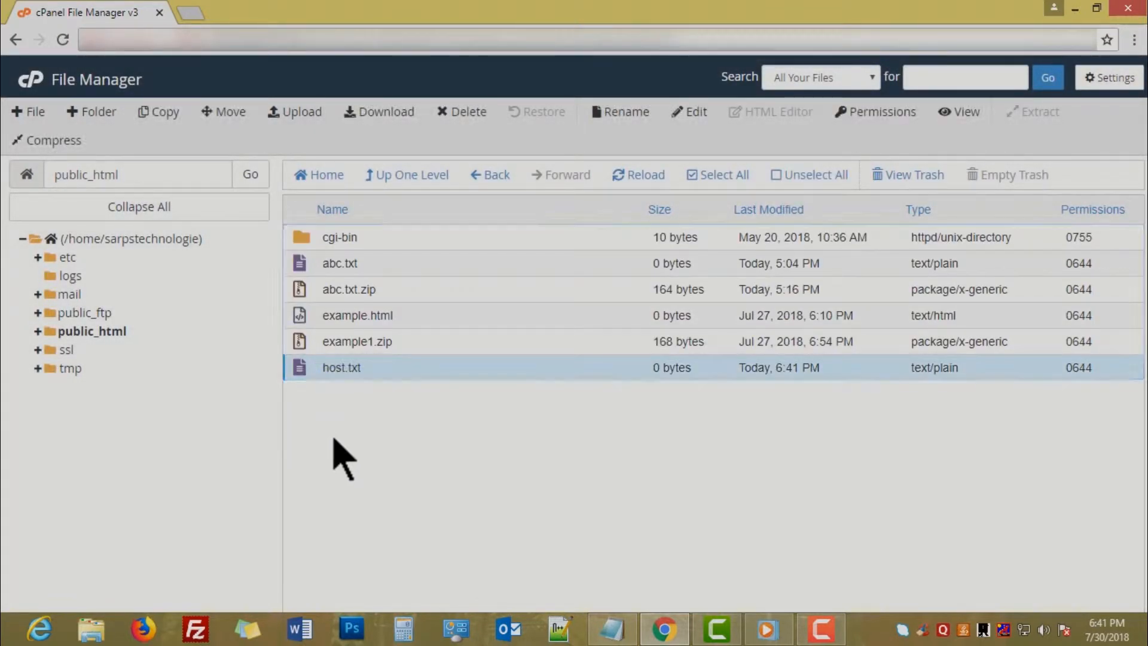
- Create a new folder named example5 in /public_html
left_click(91, 112)
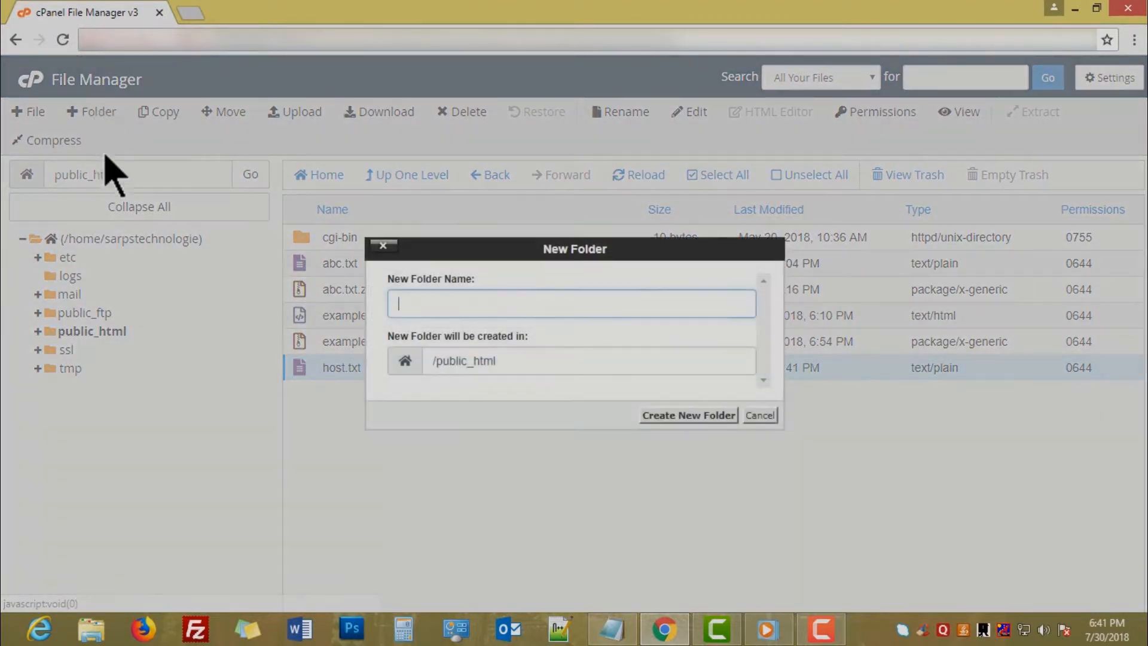
left_click(503, 364)
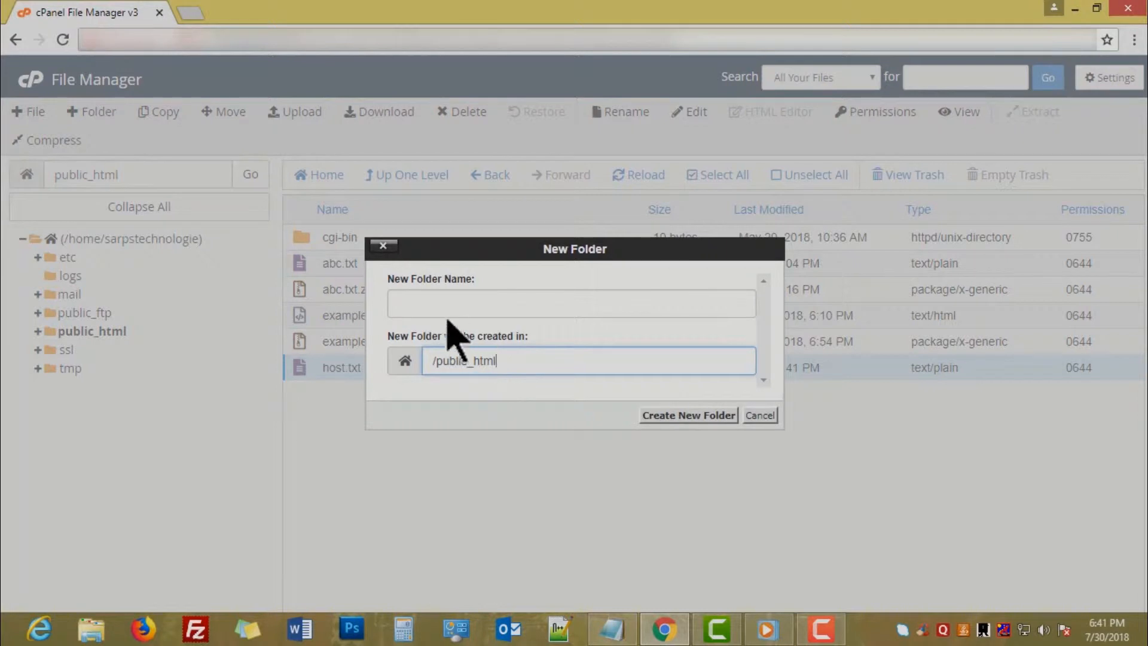
left_click(437, 304)
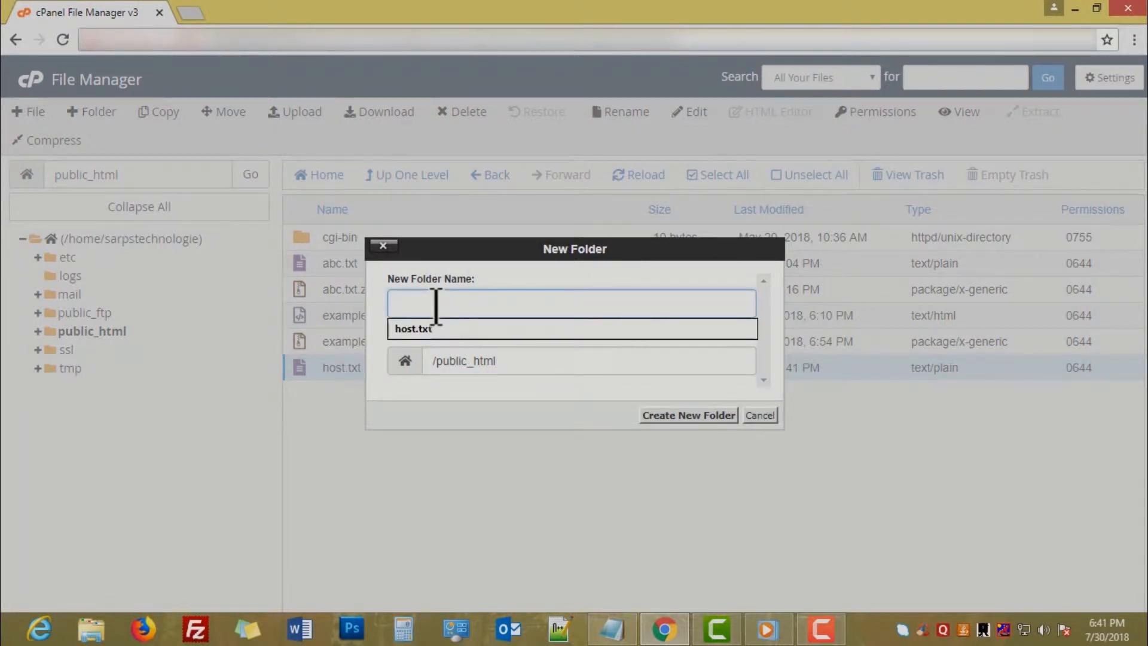
type("exam")
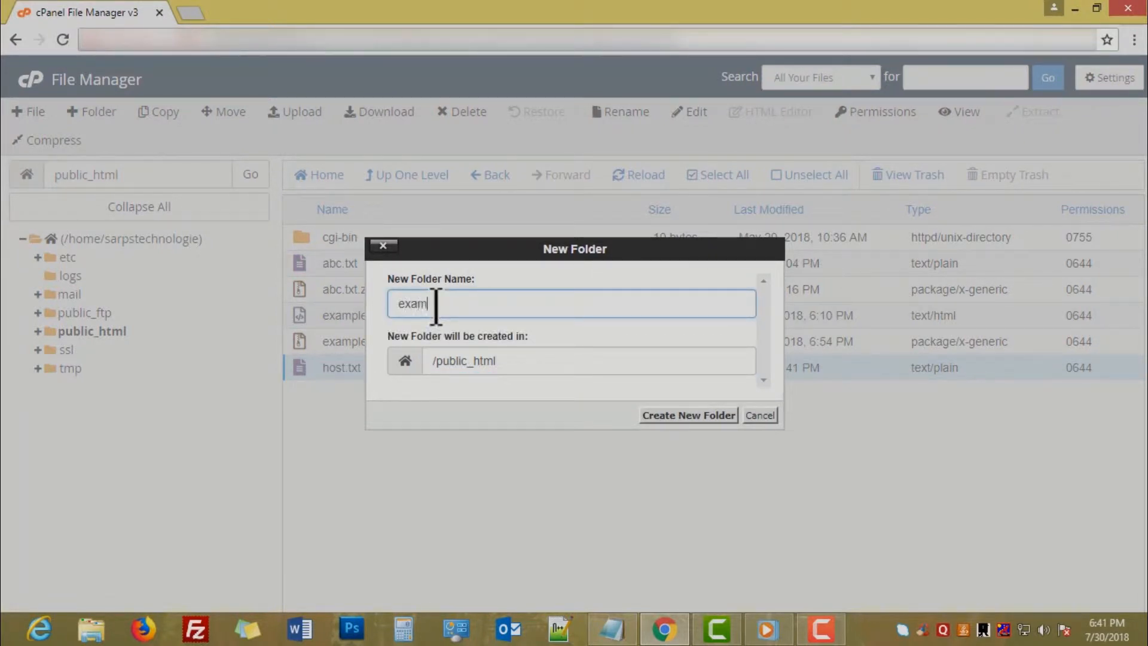
type("ple5")
left_click(653, 419)
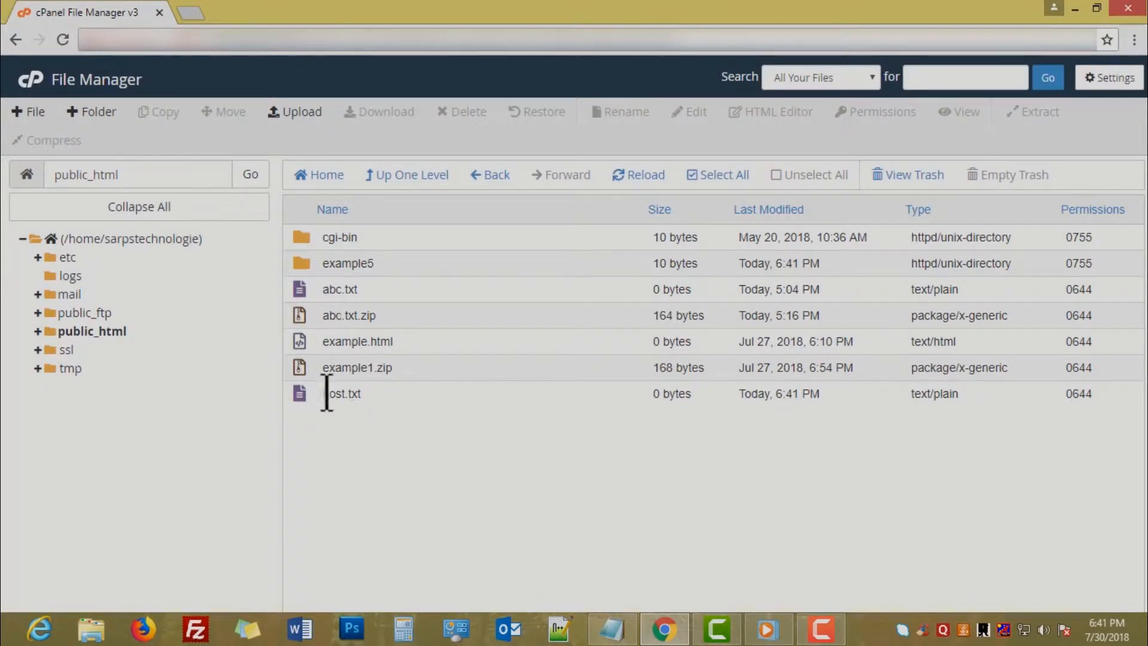
- Examine the Copy dialog for host.txt, including its file path and destination path, and close it without copying
left_click(306, 396)
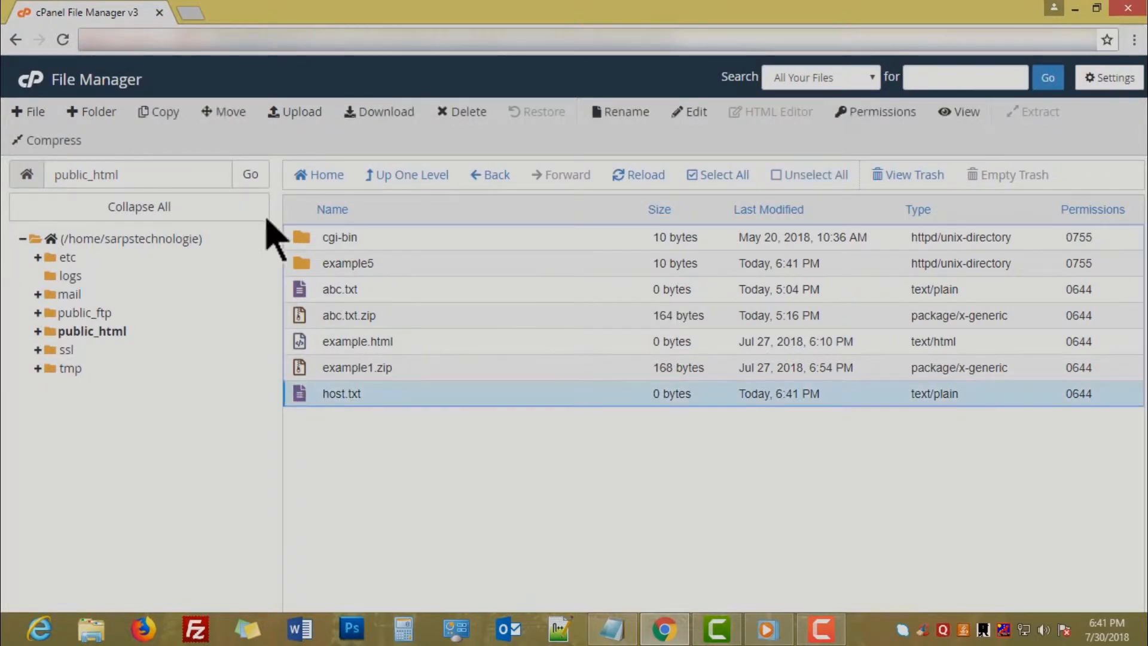
left_click(158, 114)
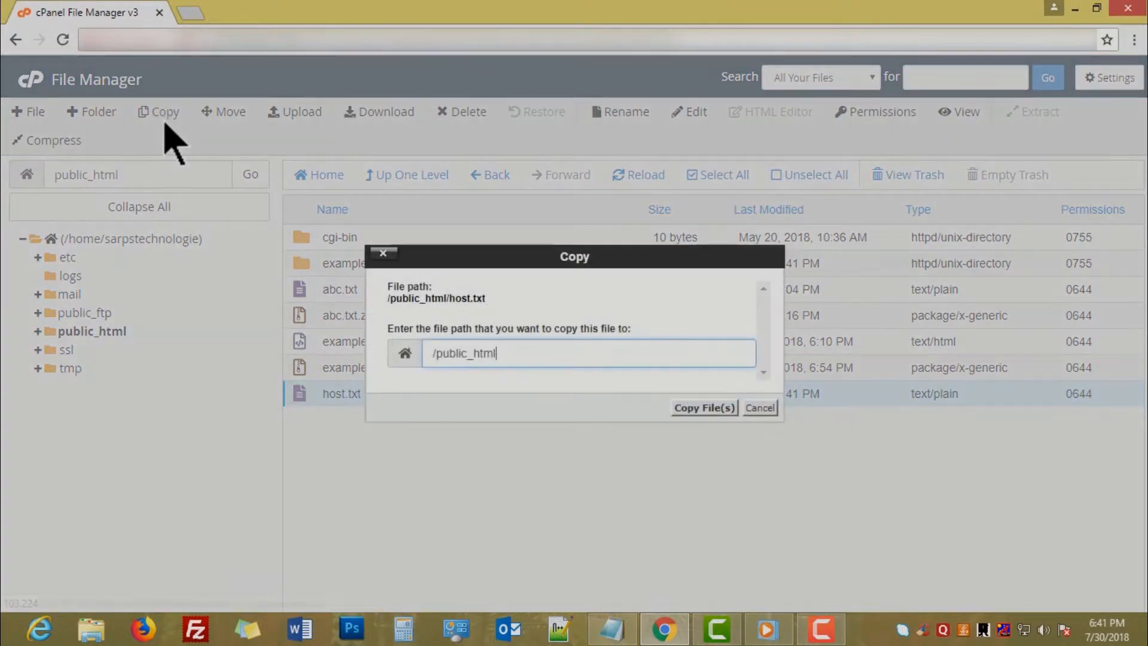
left_click_drag(501, 301, 396, 301)
left_click(512, 352)
left_click(758, 411)
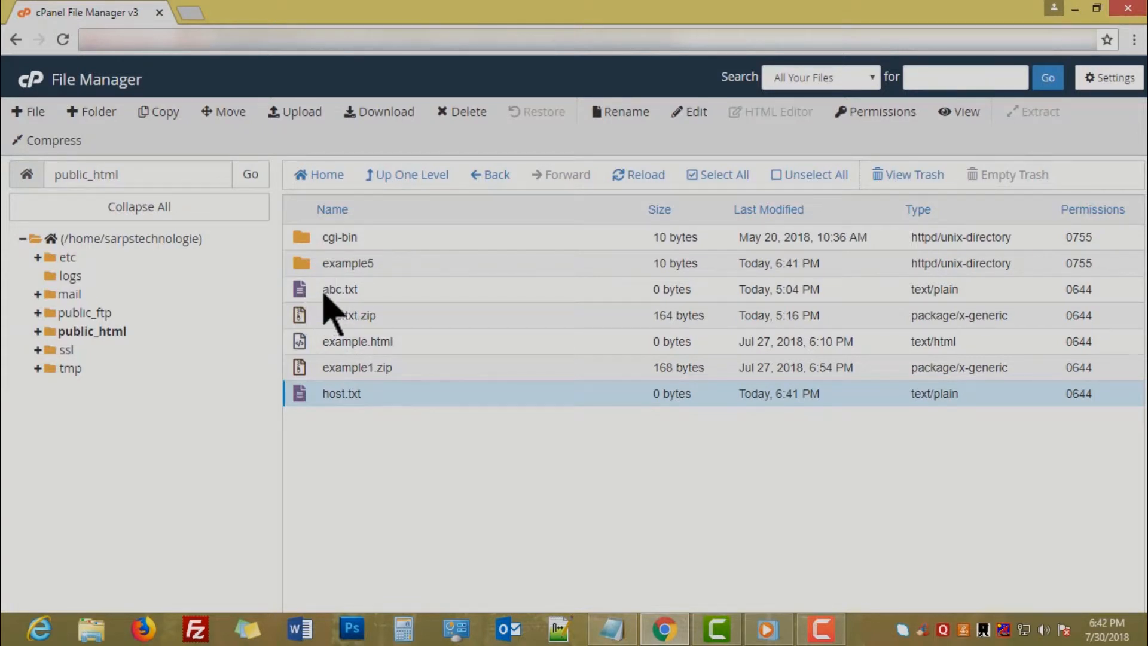
- Examine the Move dialog for abc.txt, including its current path and destination path, and close it without moving the file
left_click(302, 290)
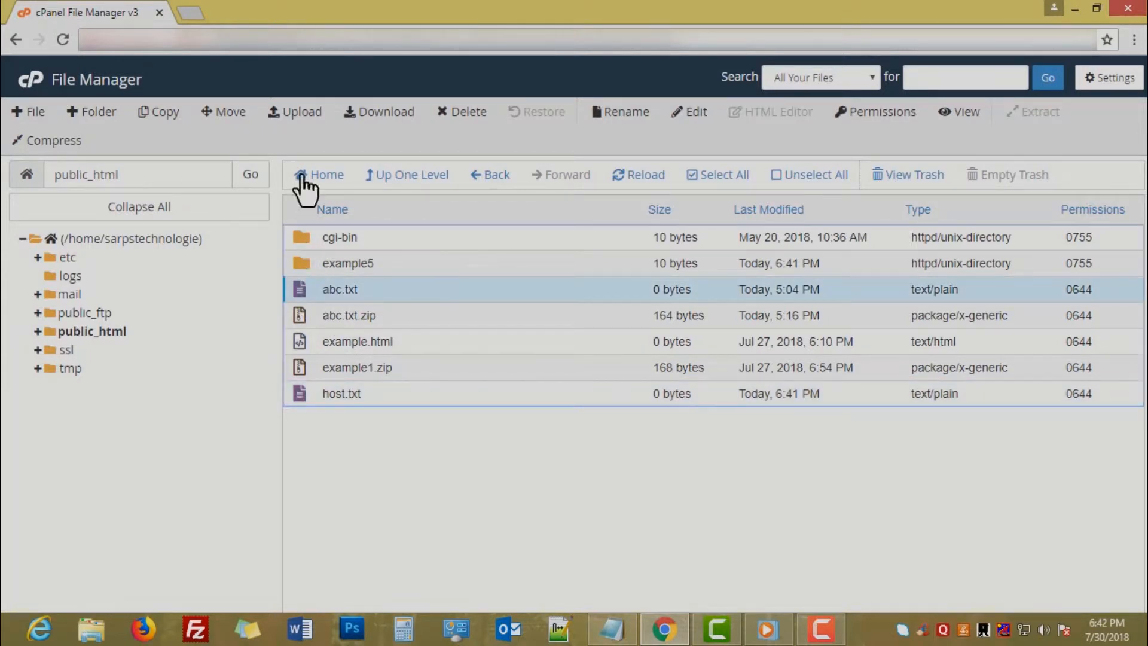
left_click(224, 114)
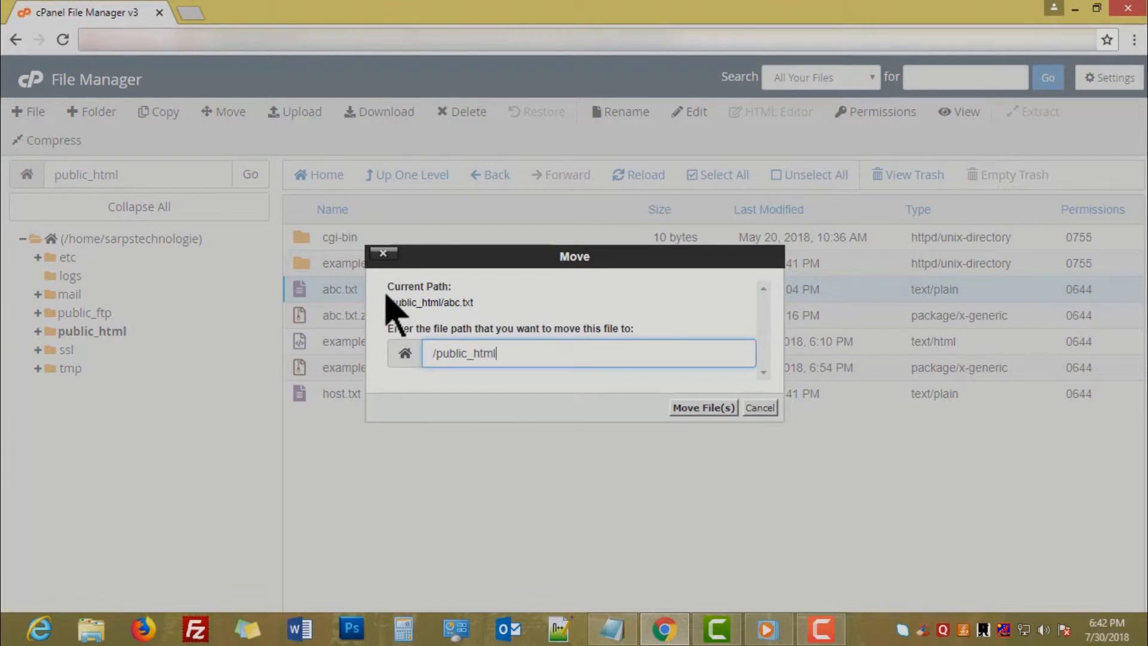
left_click_drag(386, 284, 488, 312)
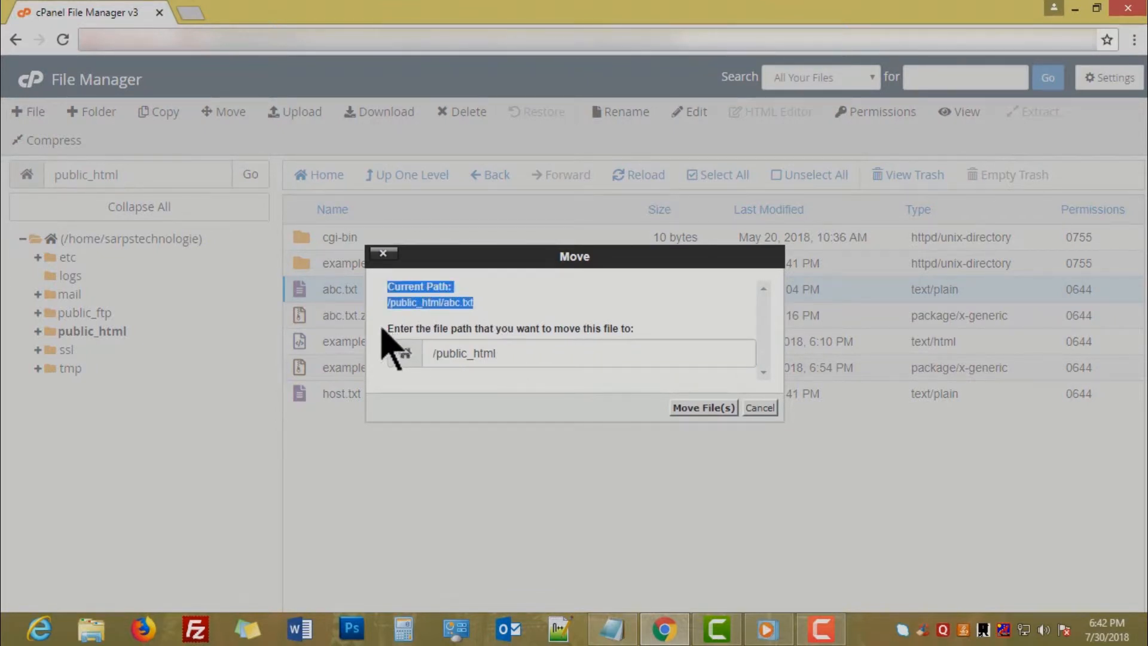
left_click_drag(386, 328, 642, 344)
left_click_drag(515, 354, 429, 356)
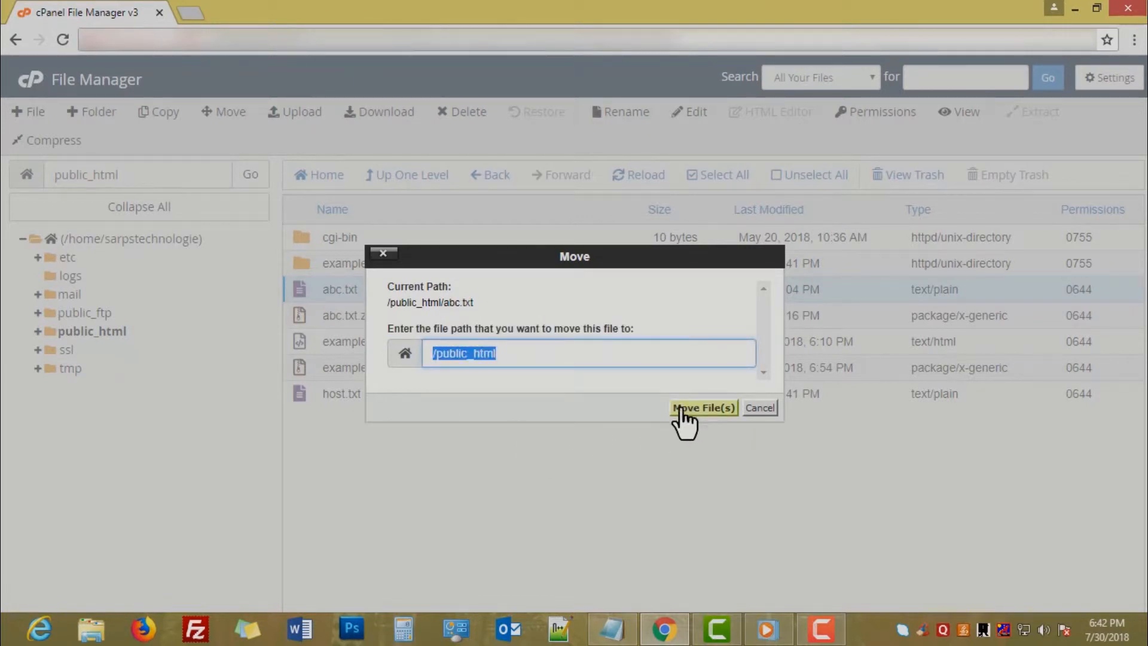
left_click(516, 357)
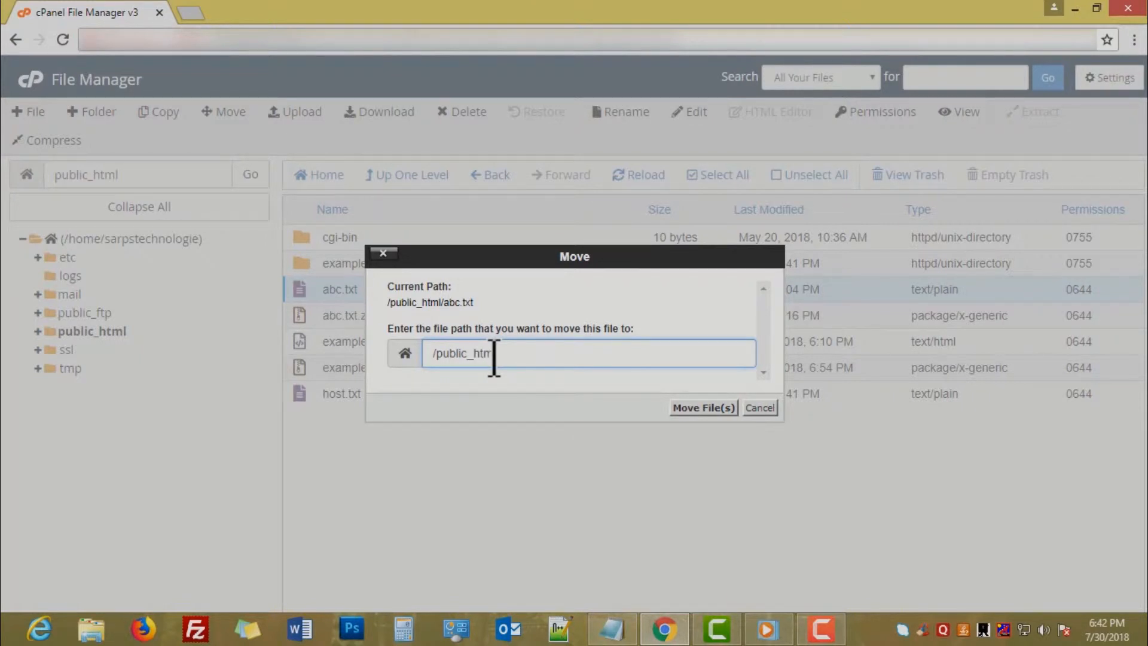
left_click(750, 410)
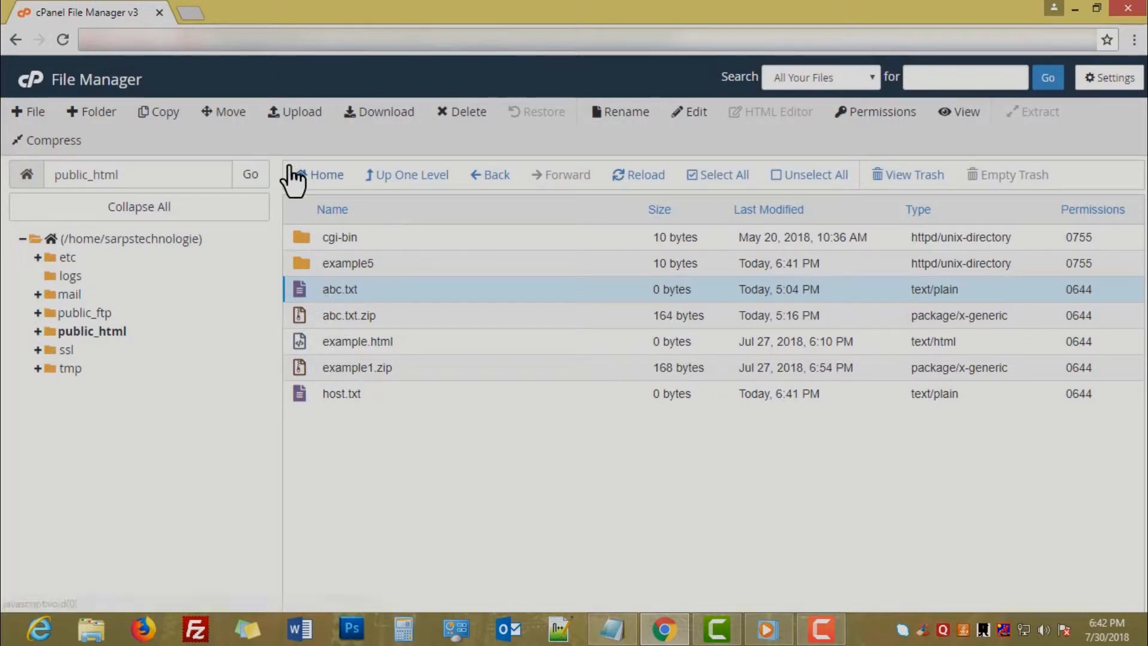
- Examine the upload page for public_html and browse the local Desktop in the file chooser, closing it without choosing a file
left_click(302, 113)
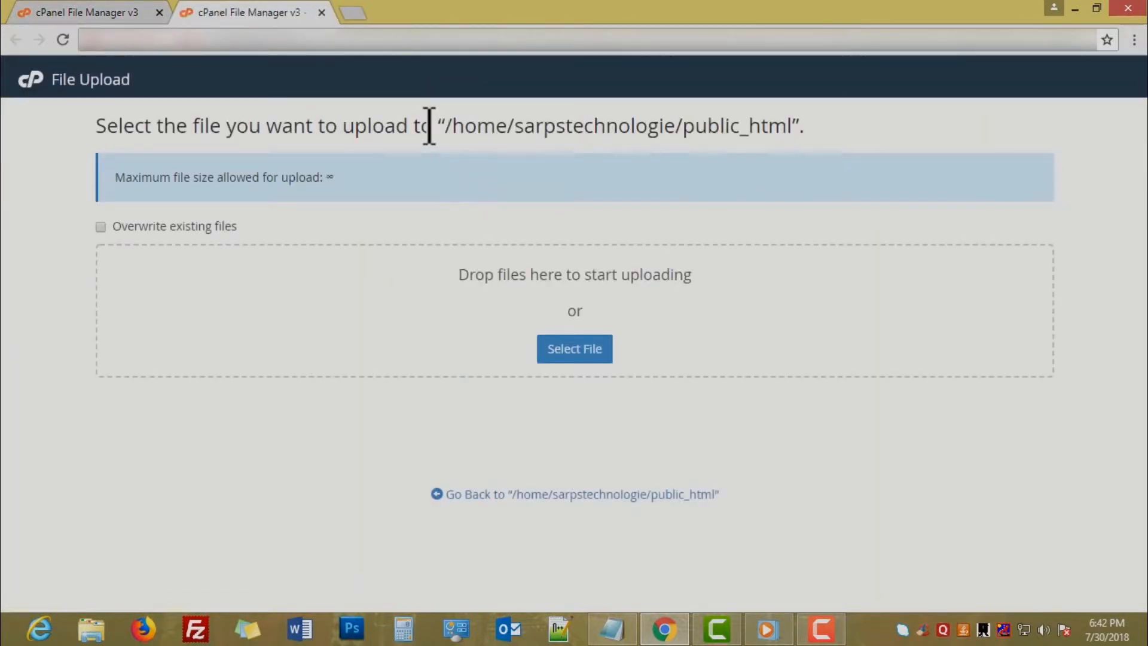
left_click_drag(439, 126, 849, 138)
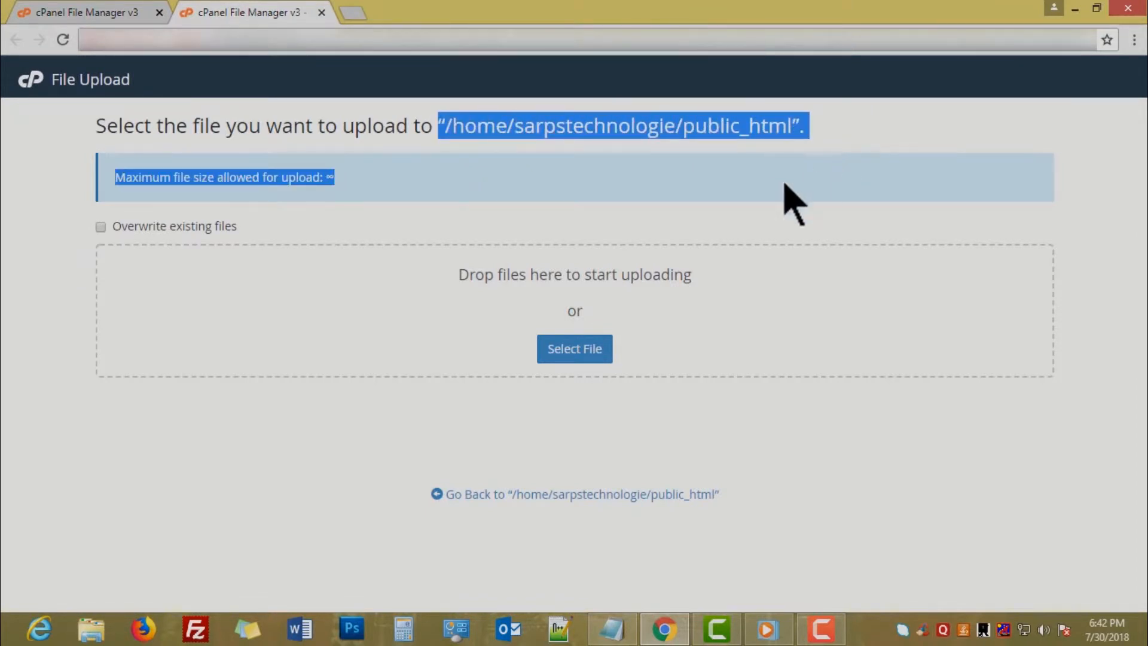
left_click_drag(460, 275, 710, 289)
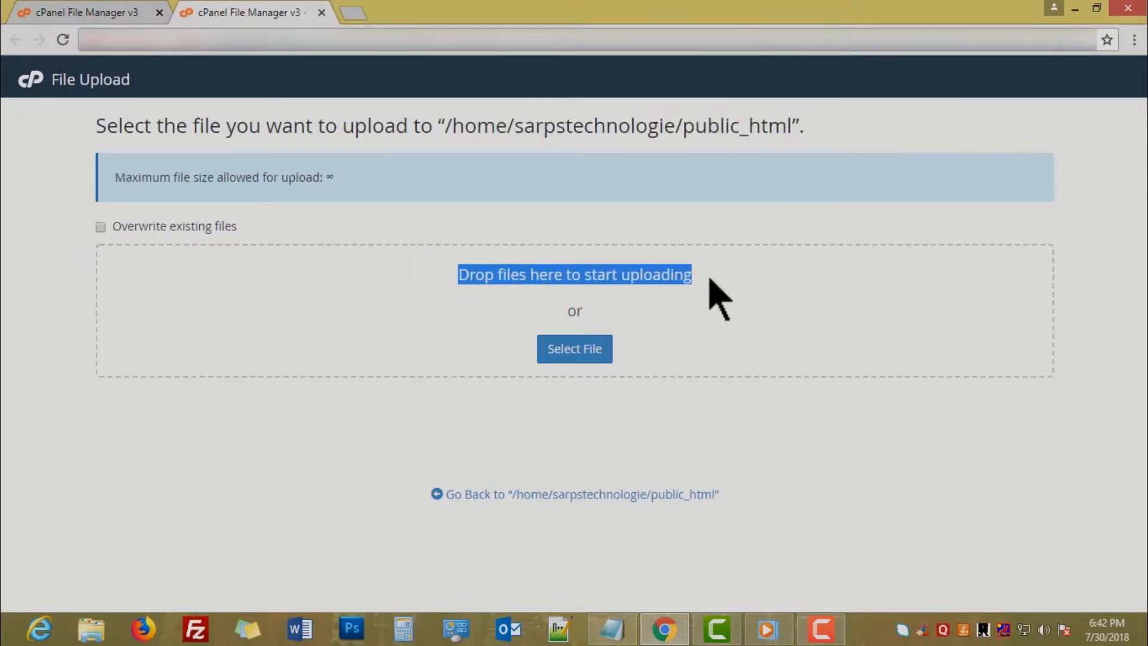
left_click(589, 356)
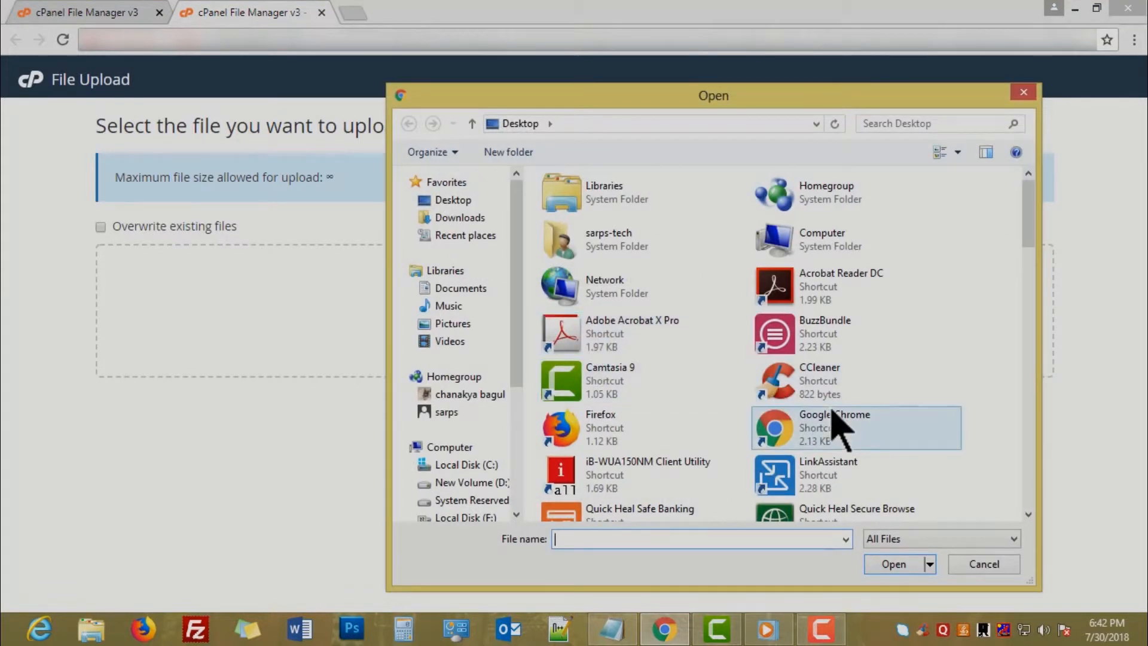
left_click_drag(1025, 248, 1022, 436)
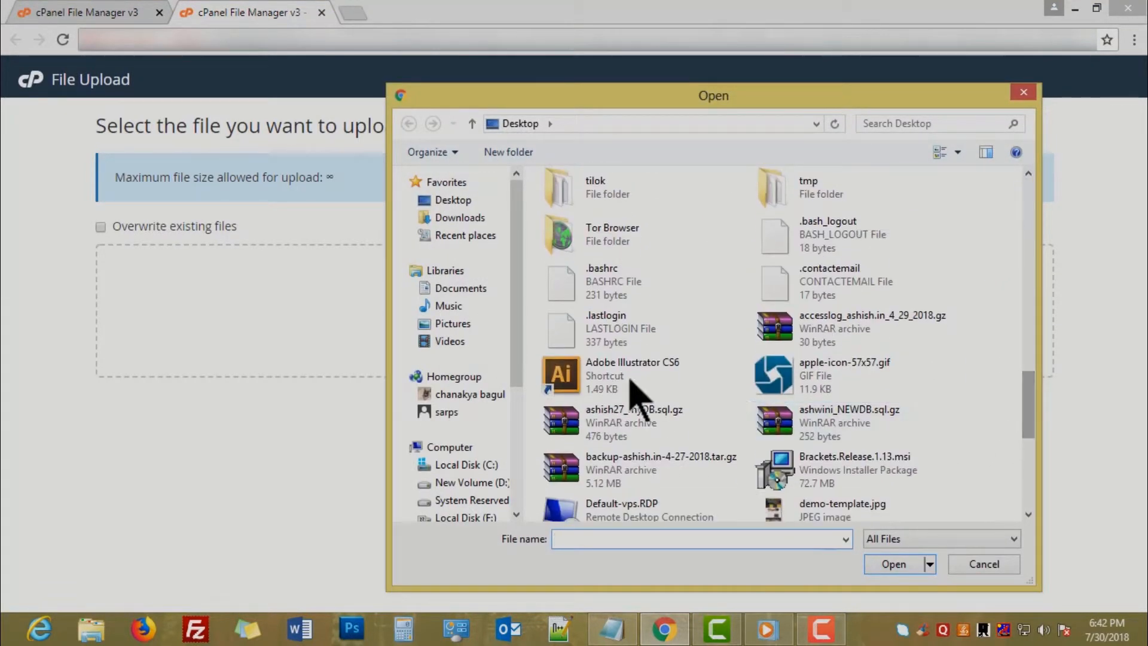
left_click(969, 565)
- Try the Overwrite existing files option on the upload page and return to the public_html folder
left_click_drag(244, 226, 113, 236)
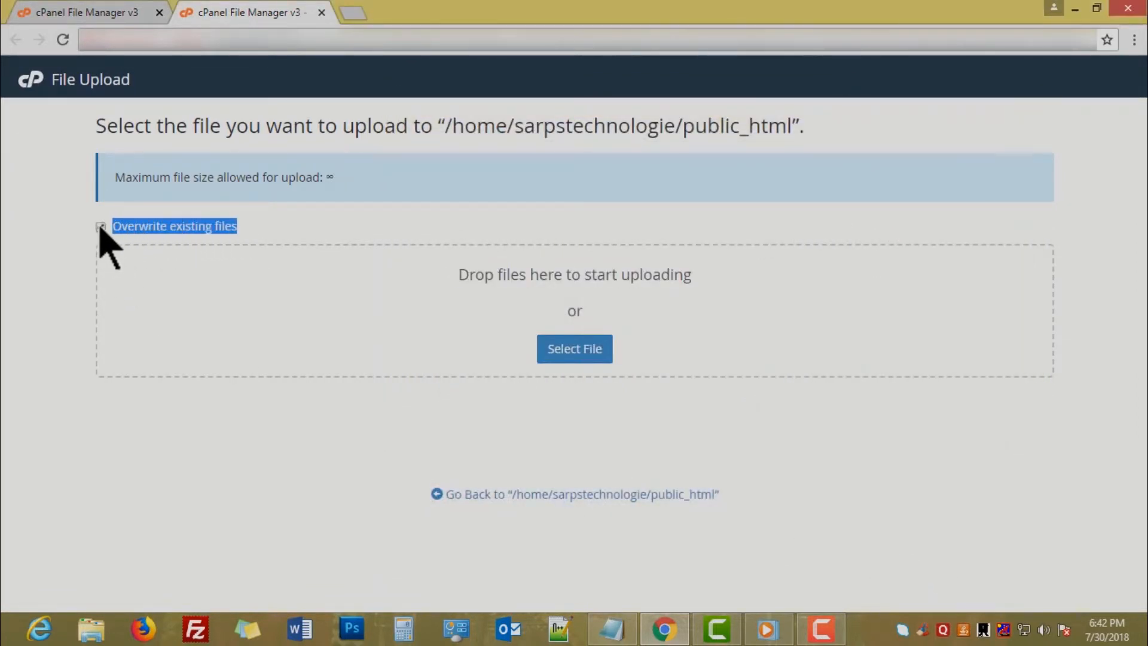
left_click(100, 228)
left_click(436, 495)
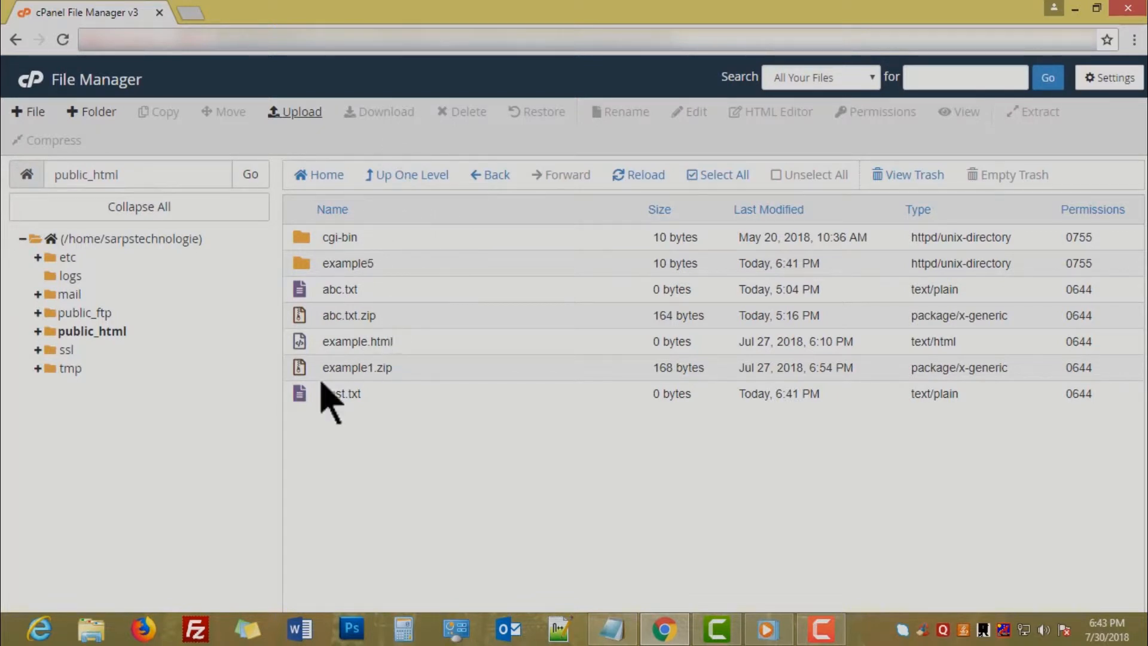
- Download host.txt from public_html to the local computer and check the options for the downloaded file
left_click(296, 403)
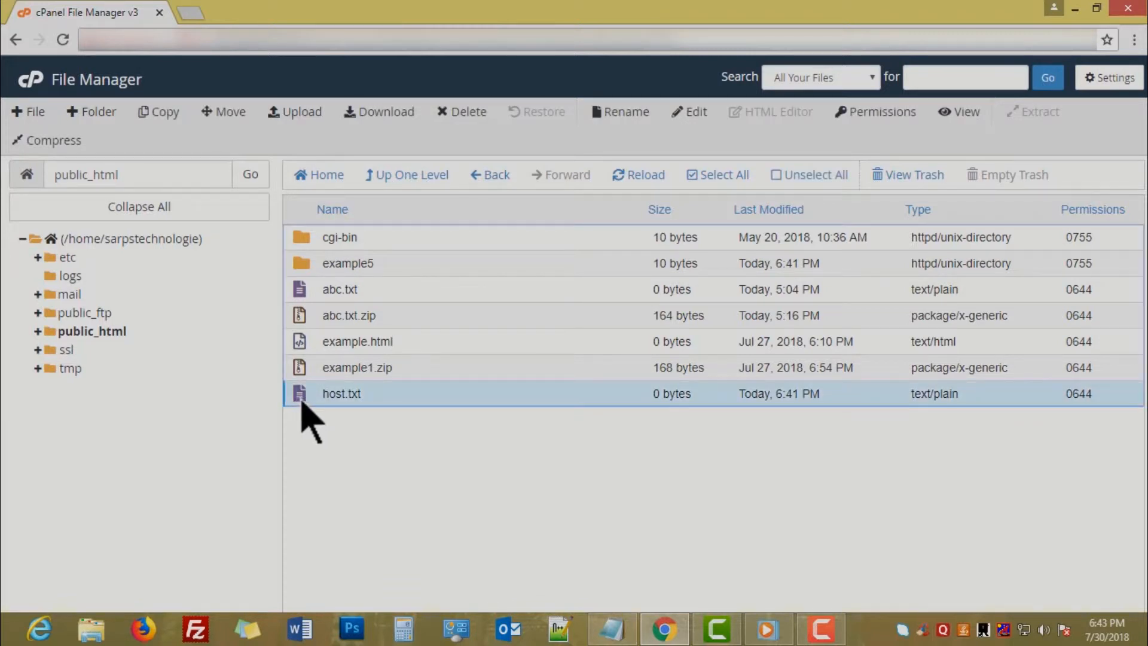
left_click(369, 115)
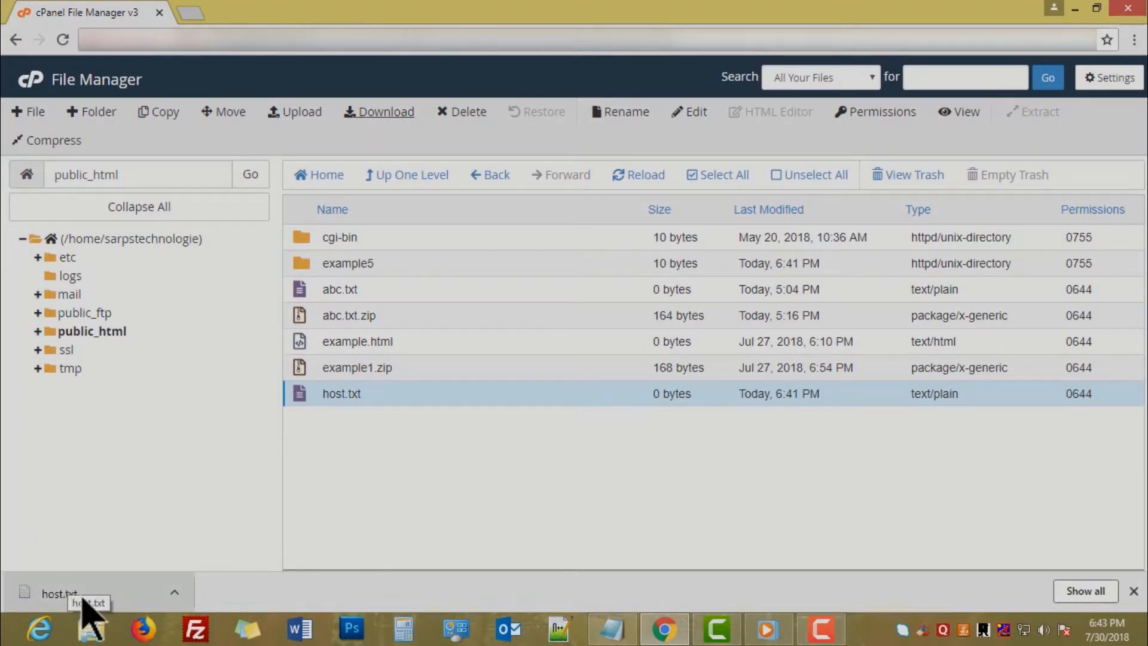
left_click(174, 593)
left_click(126, 518)
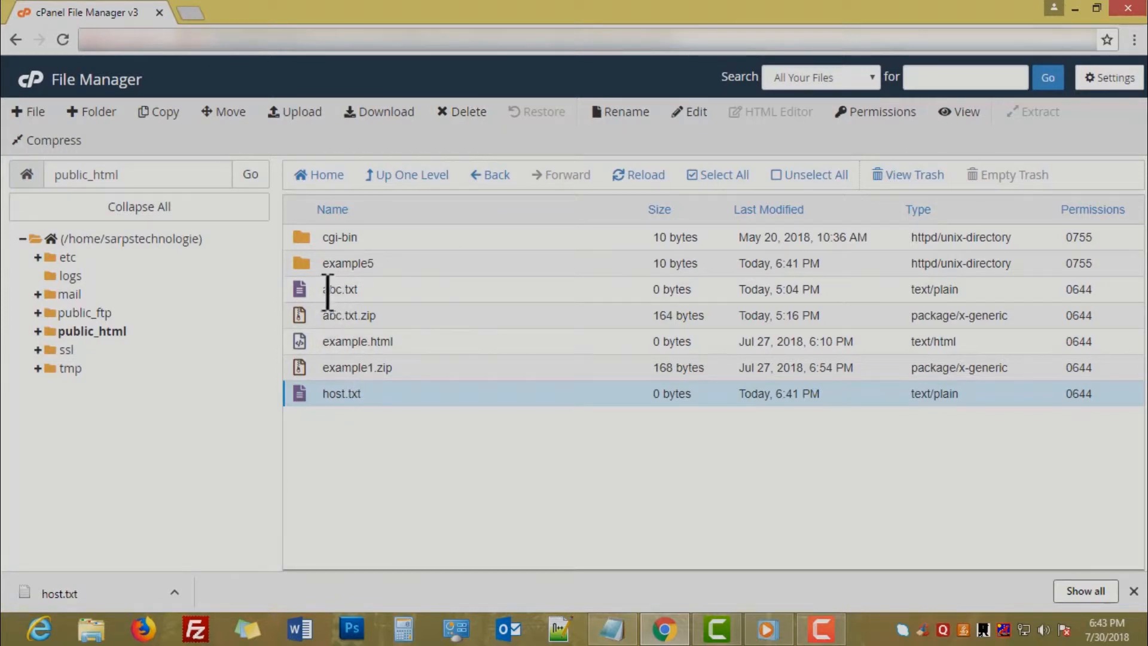
- Examine the Trash confirmation for abc.txt, including the option to skip the trash and permanently delete, and cancel it
left_click(303, 289)
left_click(469, 114)
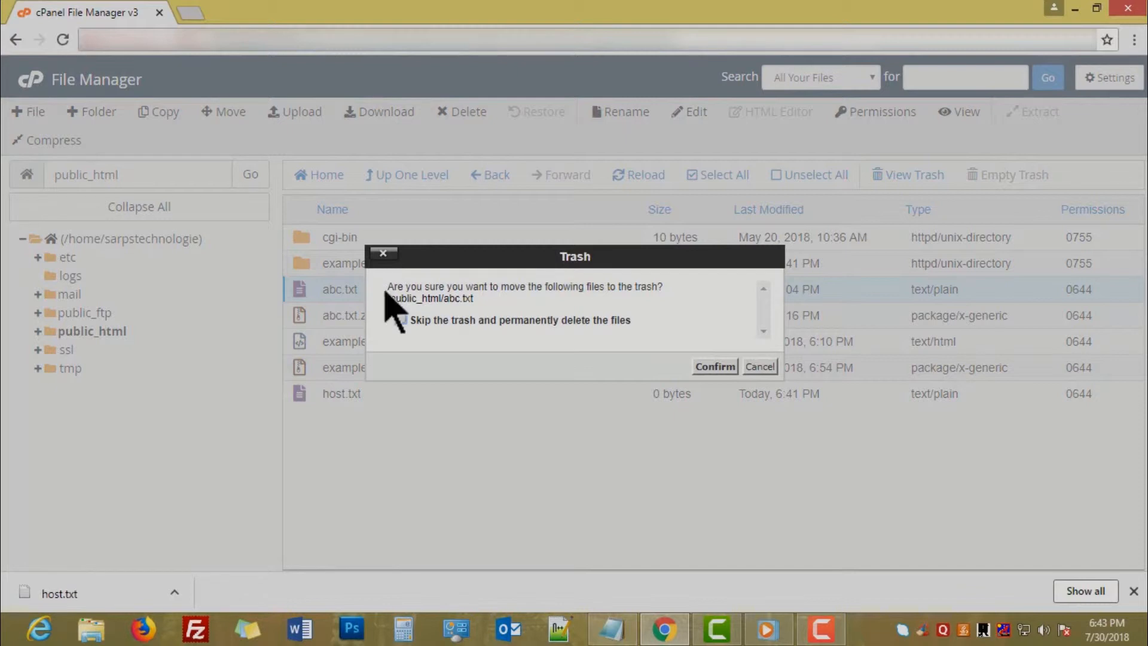
left_click_drag(386, 290, 669, 294)
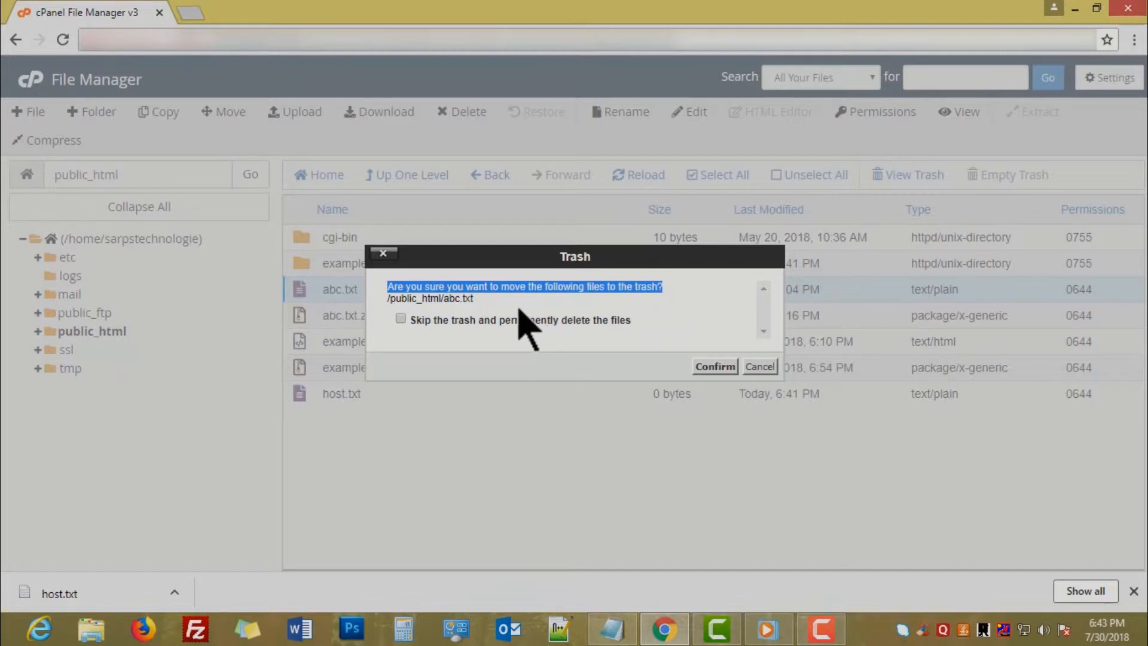
left_click_drag(415, 326, 633, 334)
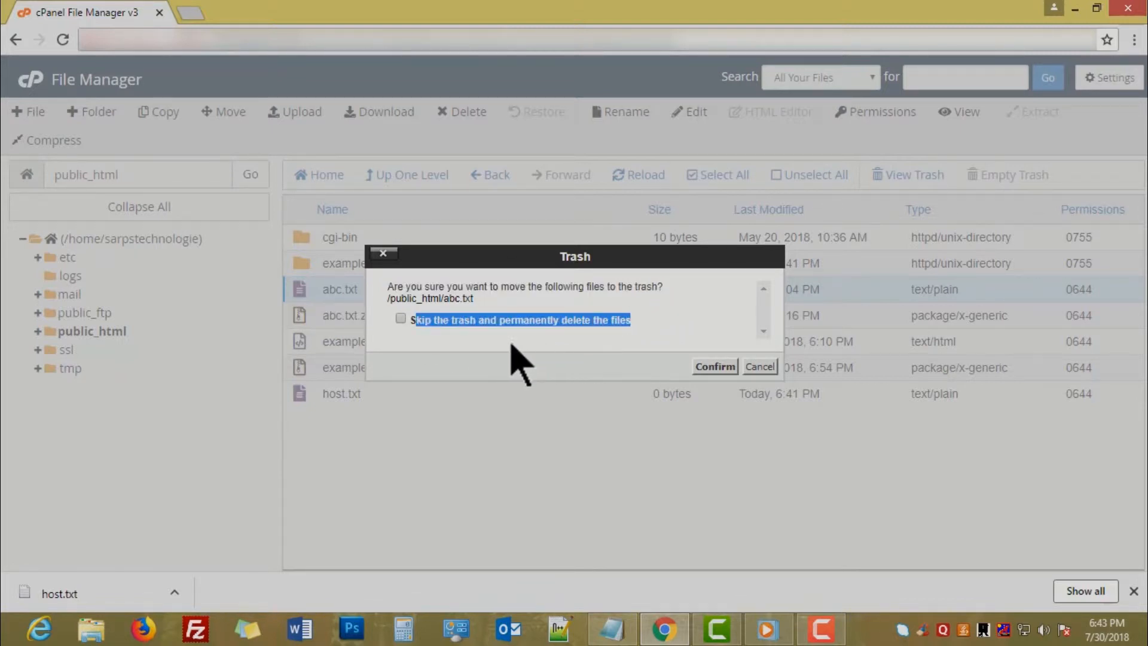
left_click(413, 342)
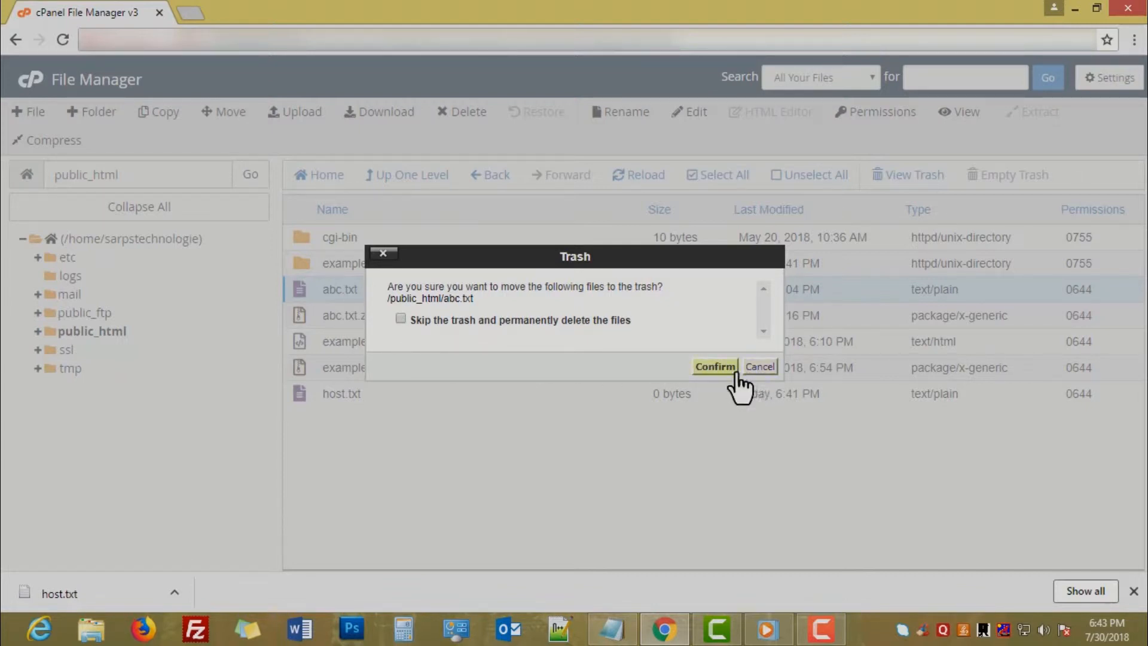
left_click(758, 367)
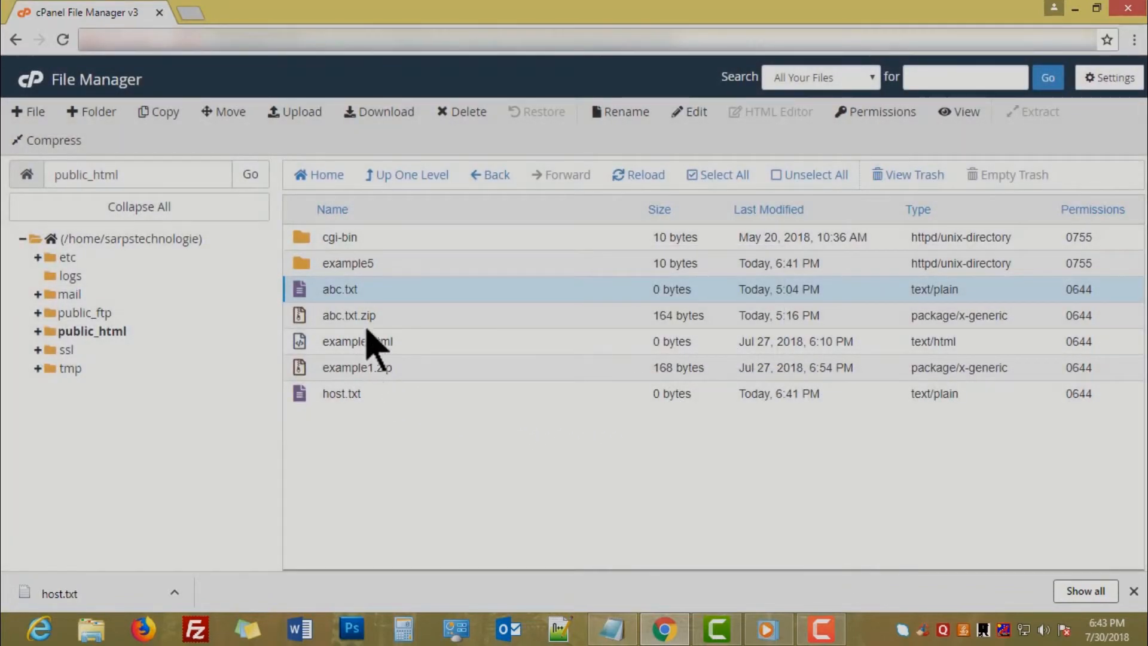
- Rename abc.txt in public_html to pqr
left_click(624, 123)
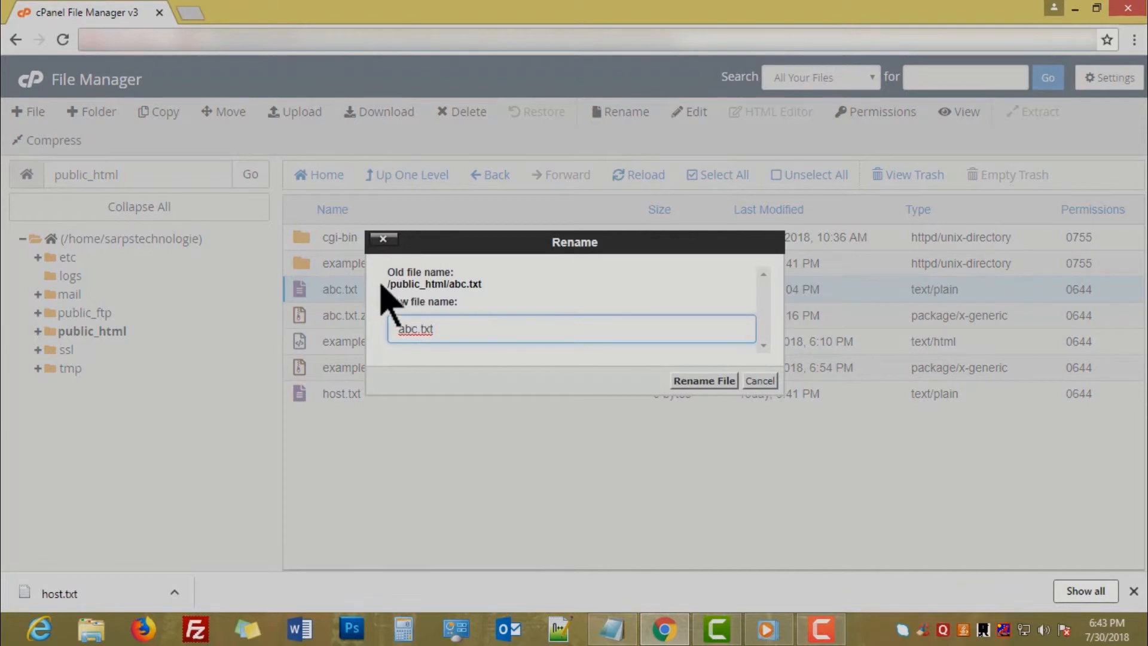
left_click_drag(384, 271, 482, 286)
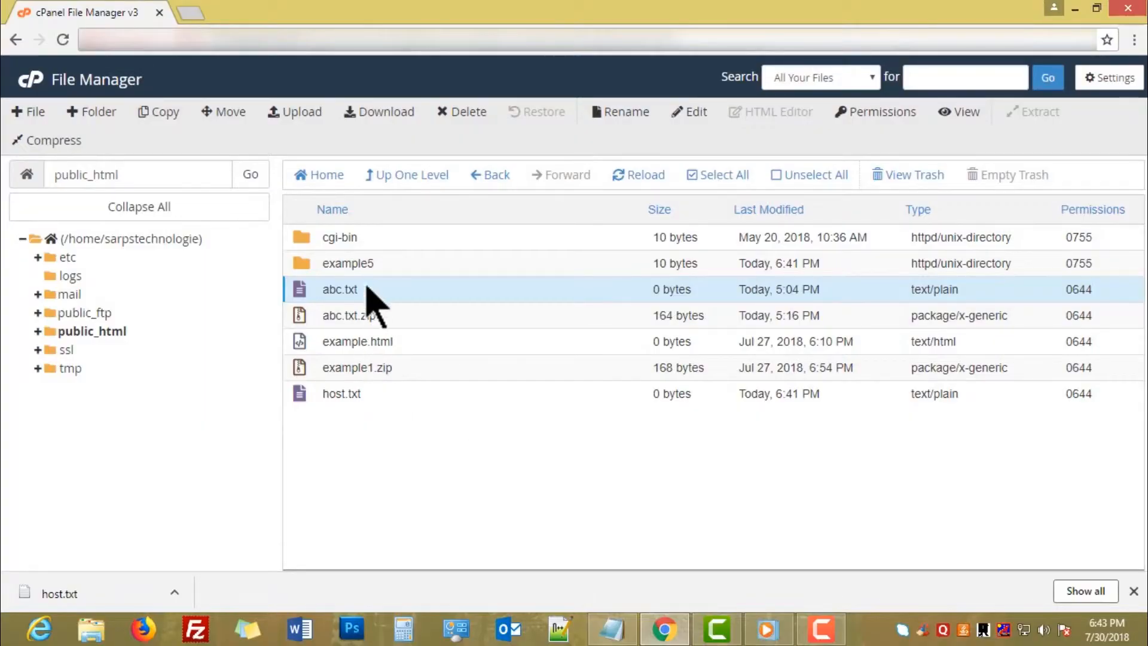
left_click(623, 114)
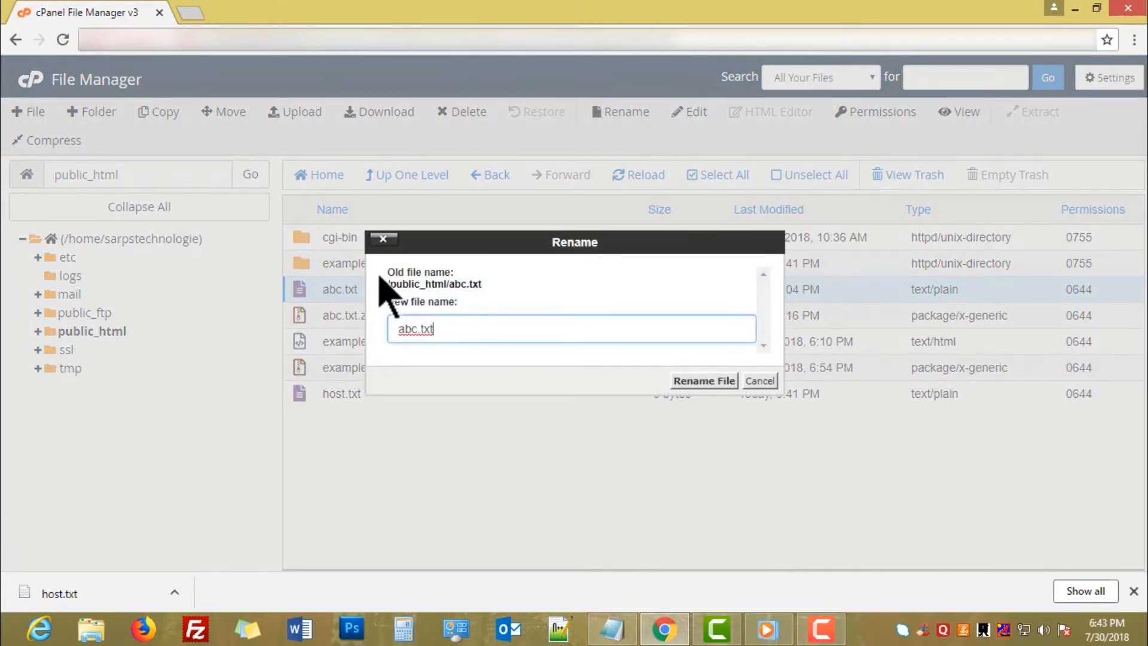
left_click_drag(388, 271, 482, 284)
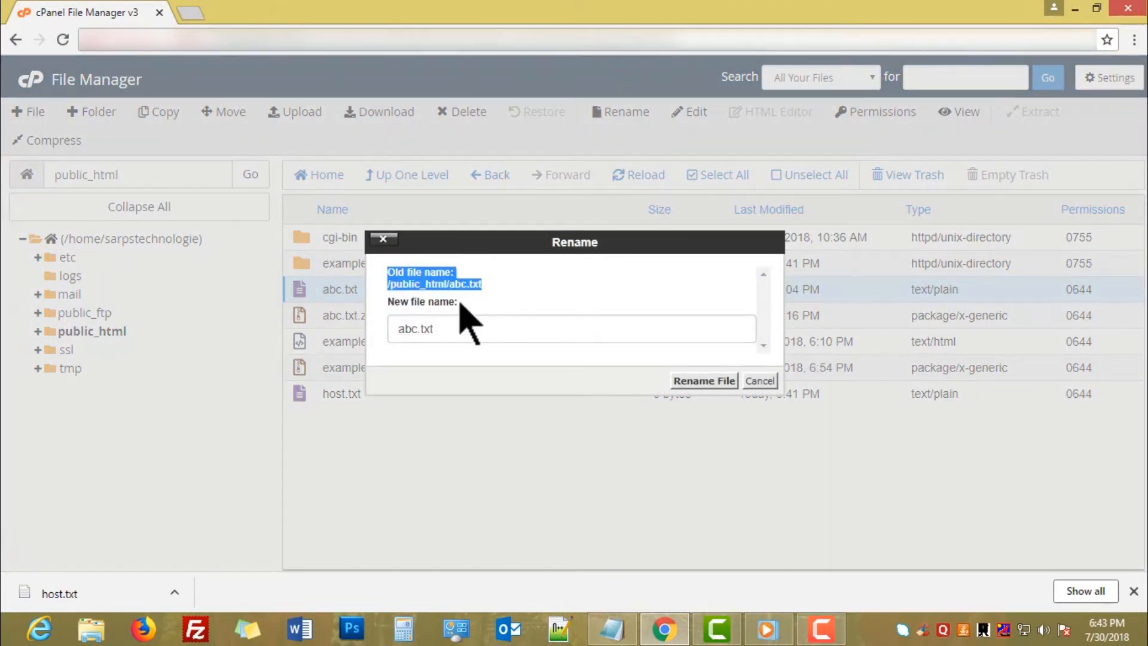
left_click(451, 333)
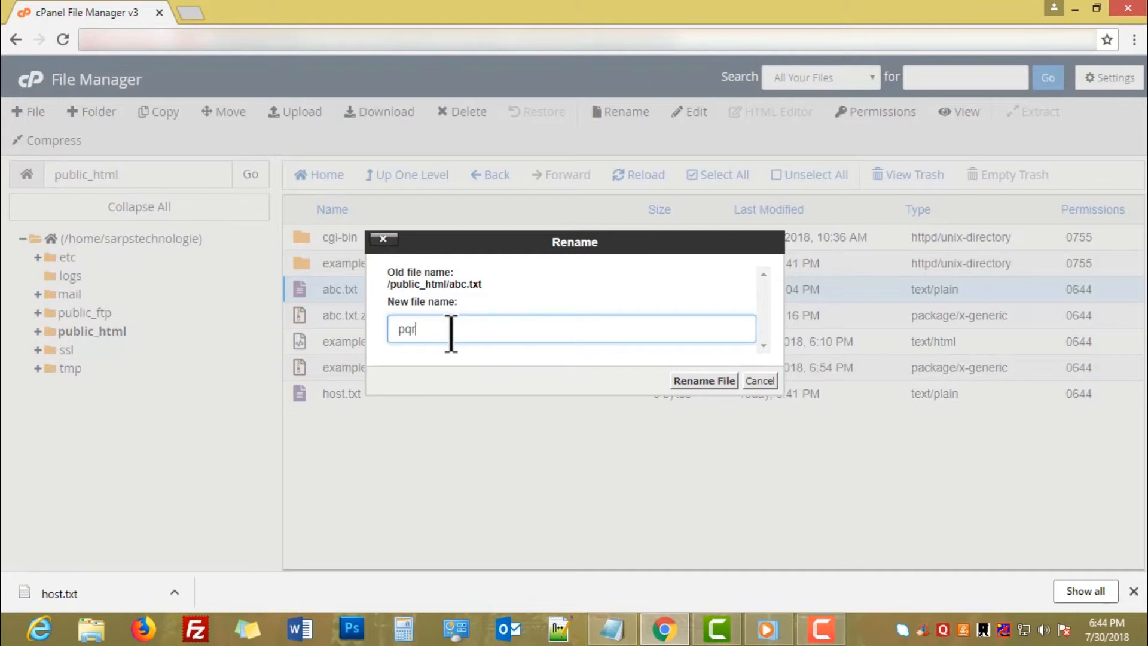
left_click(705, 383)
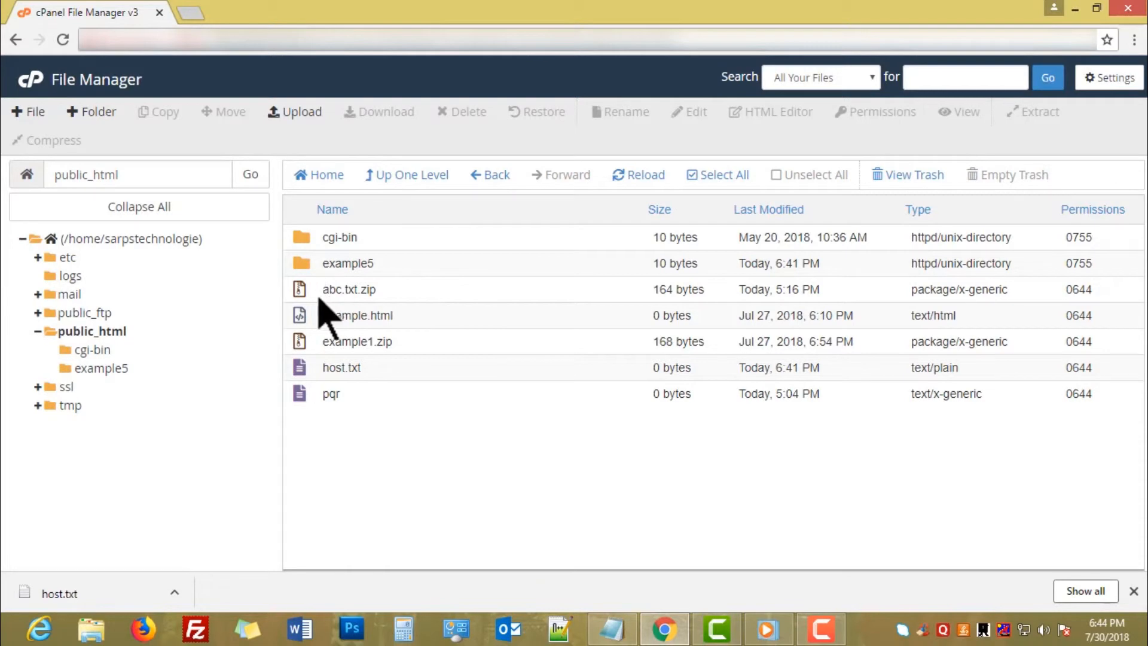
- Start editing the pqr file and examine the backup warning and file path in the Edit dialog
left_click(308, 393)
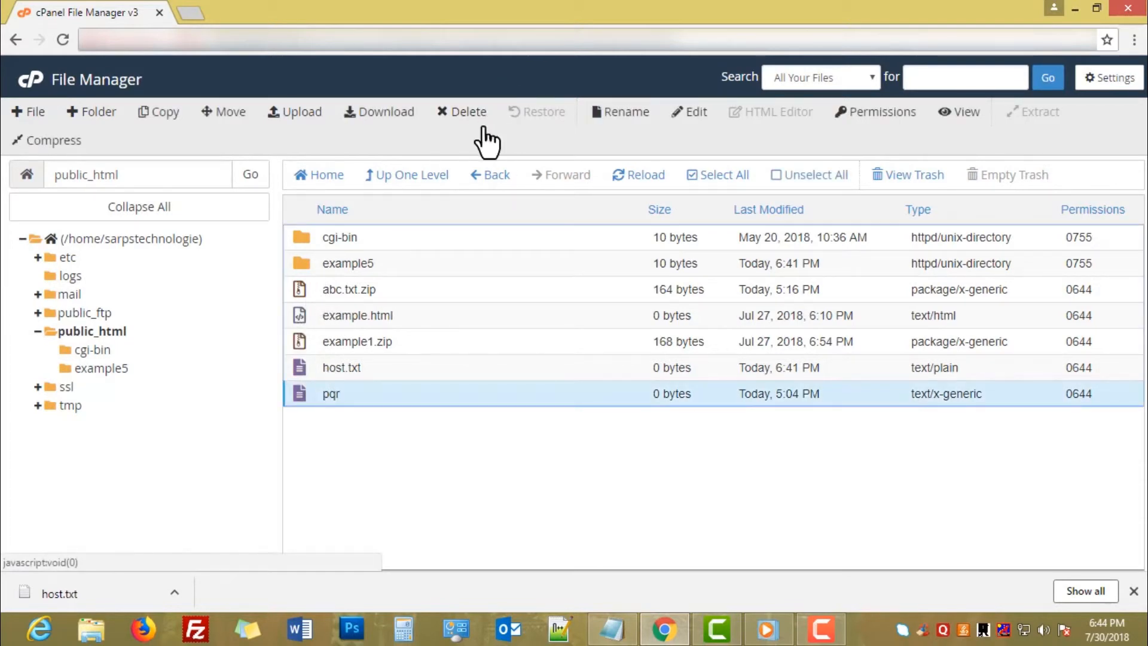
left_click(689, 113)
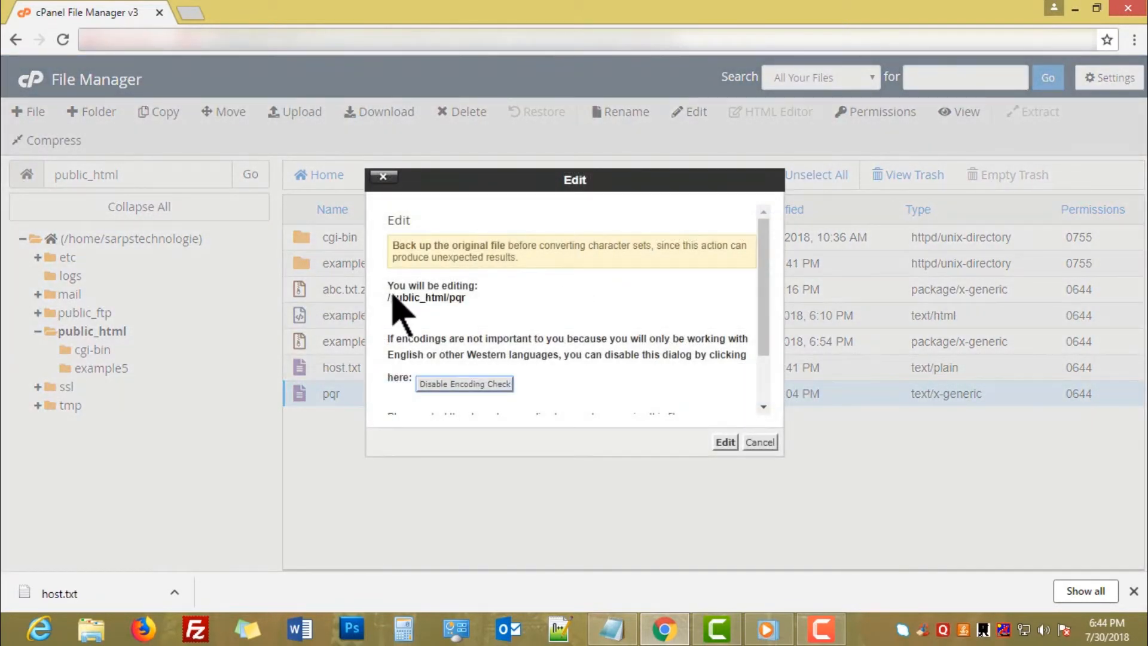
double_click(395, 221)
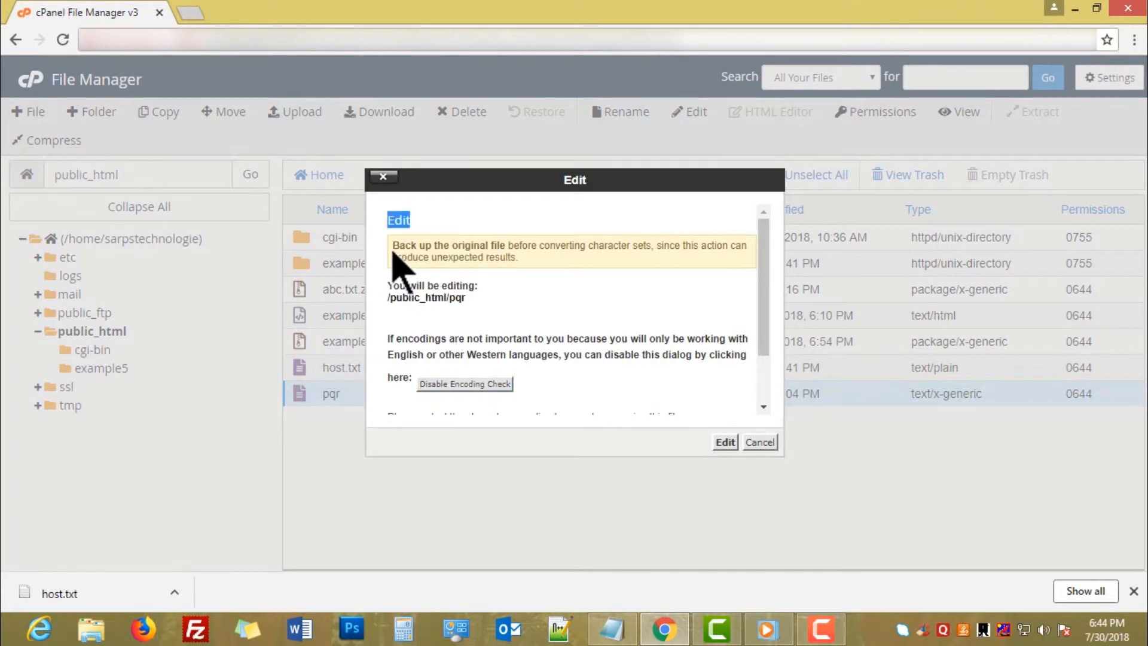
left_click_drag(390, 246, 546, 269)
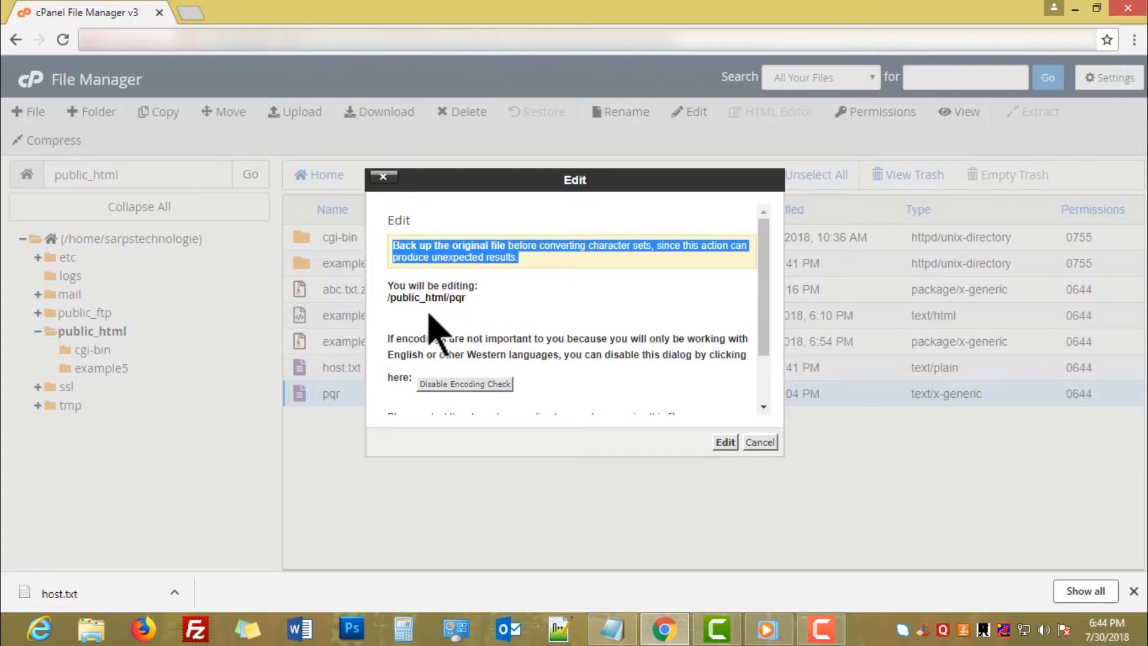
left_click_drag(388, 284, 470, 305)
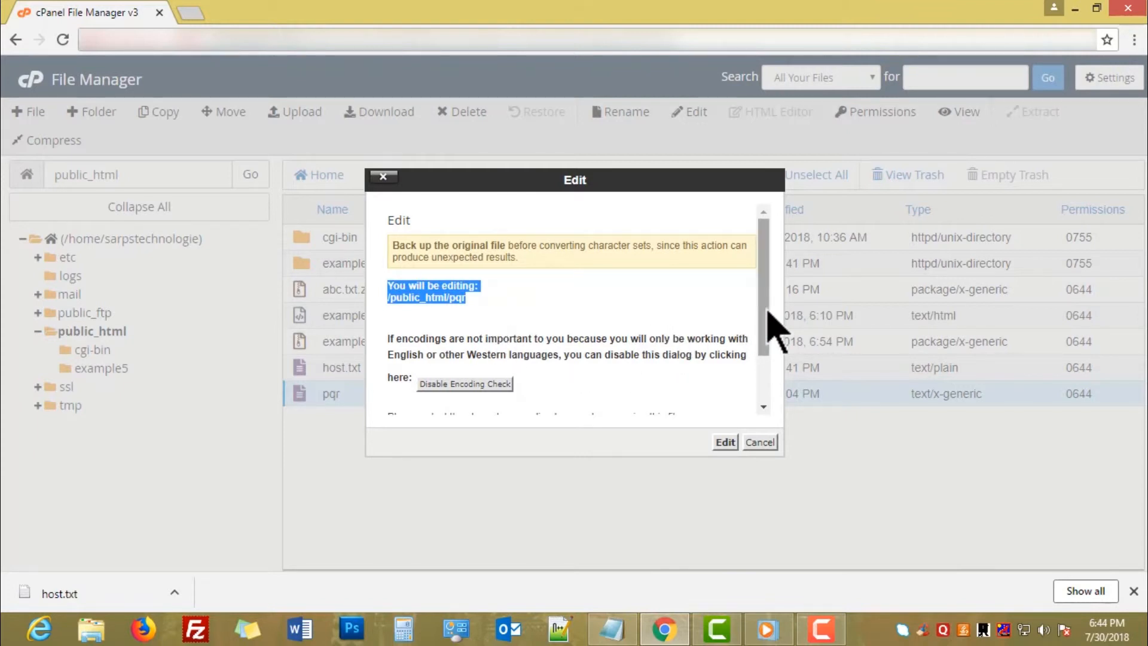
- Review the character encoding options, open pqr in the editor with utf-8, and close it without making changes
left_click_drag(760, 309, 769, 377)
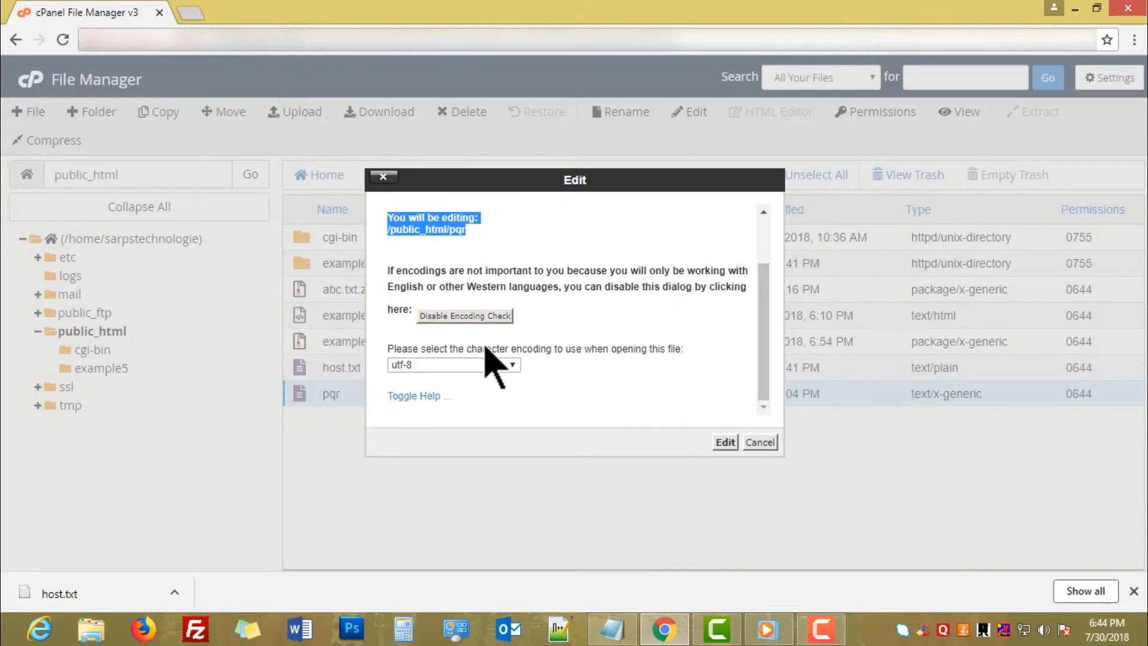
left_click(513, 366)
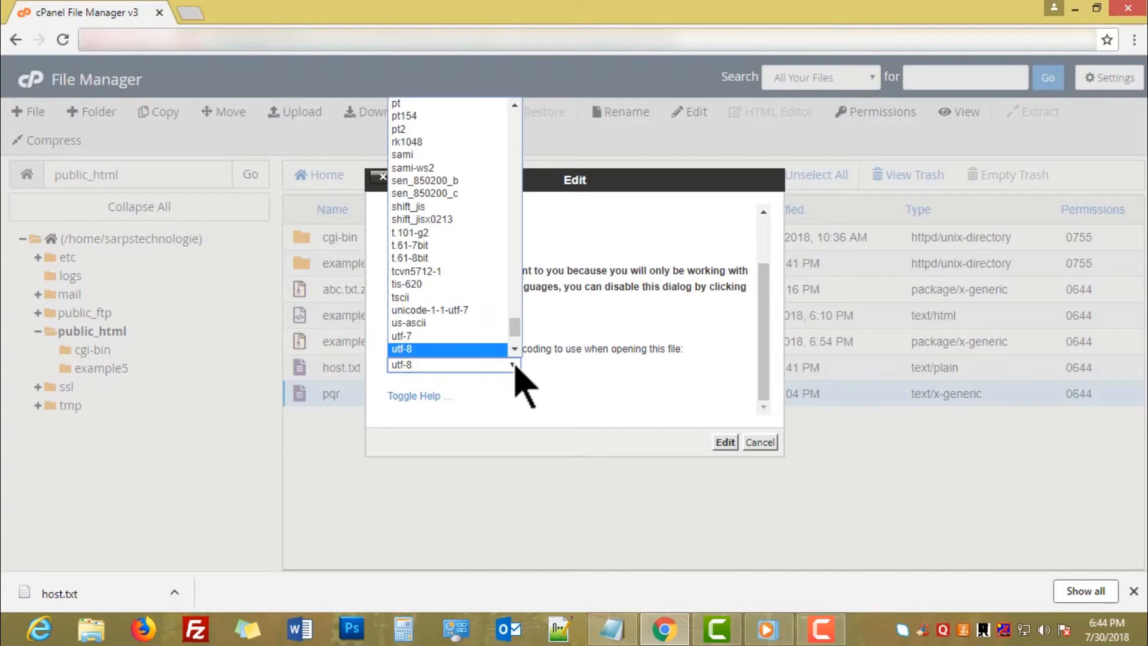
left_click(482, 364)
left_click(589, 409)
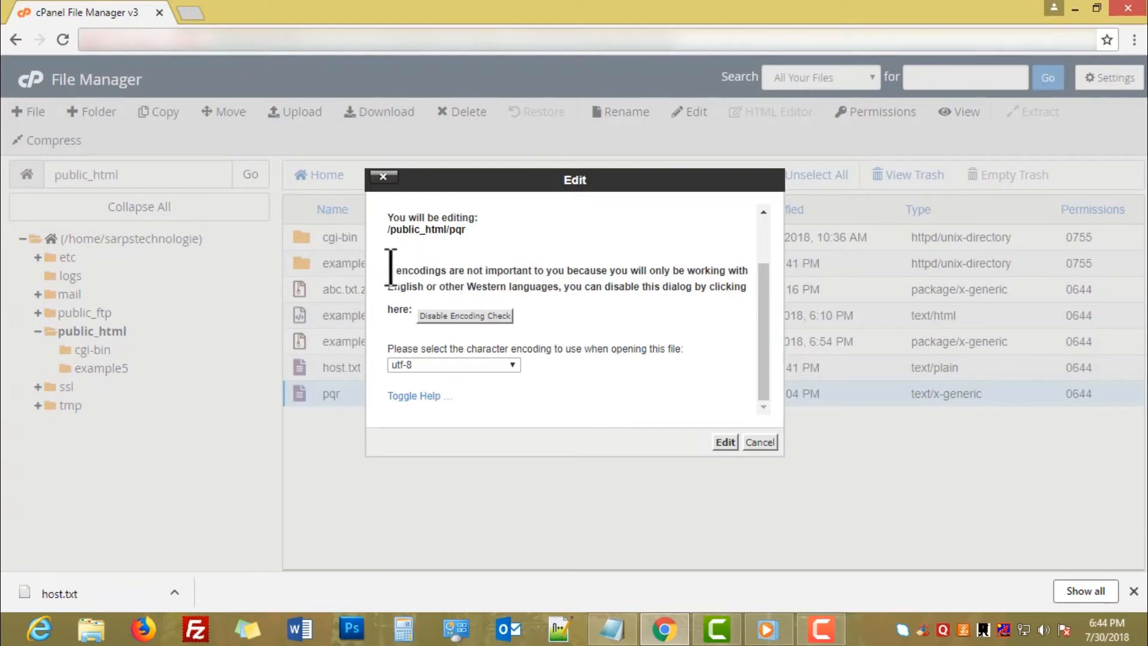
left_click_drag(390, 268, 746, 302)
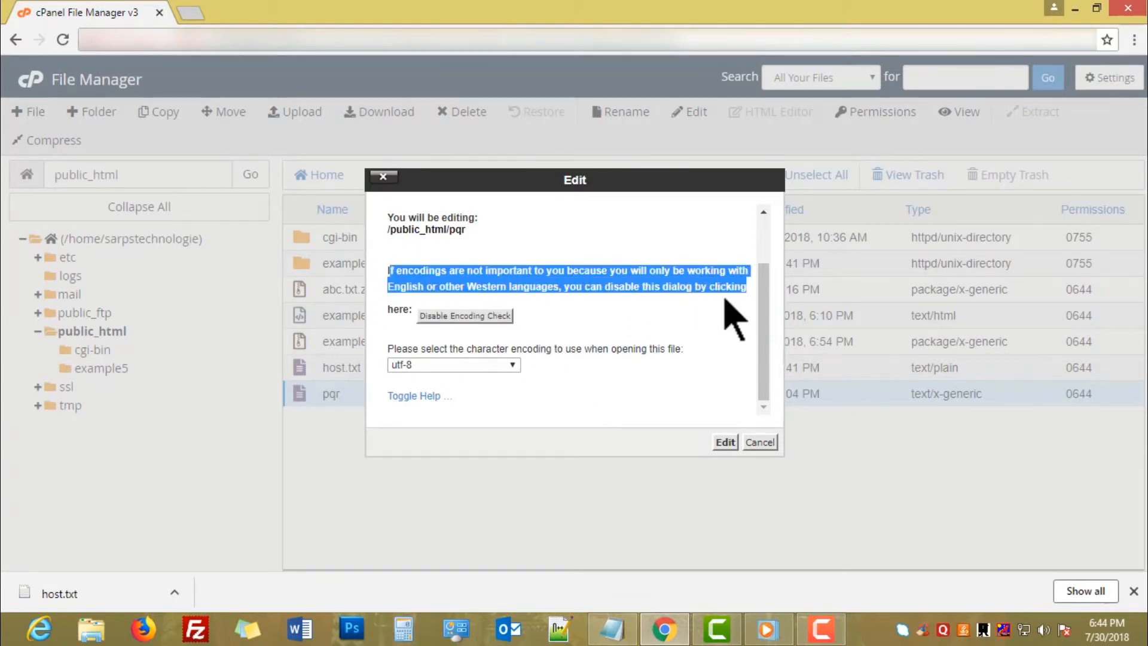
left_click(577, 320)
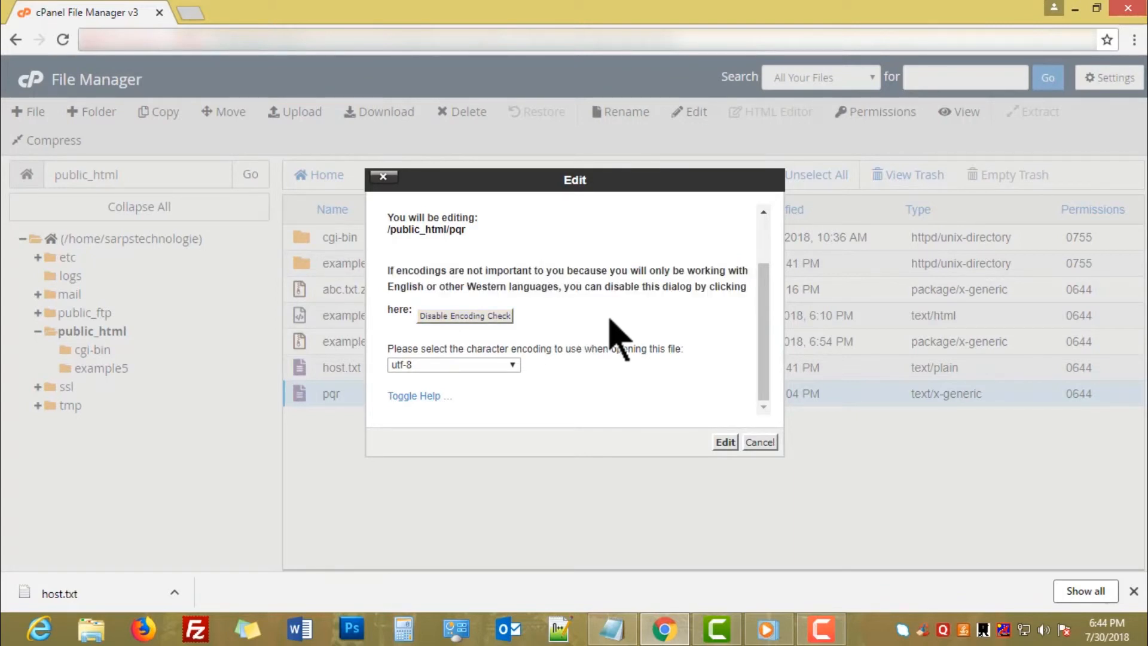
left_click(724, 443)
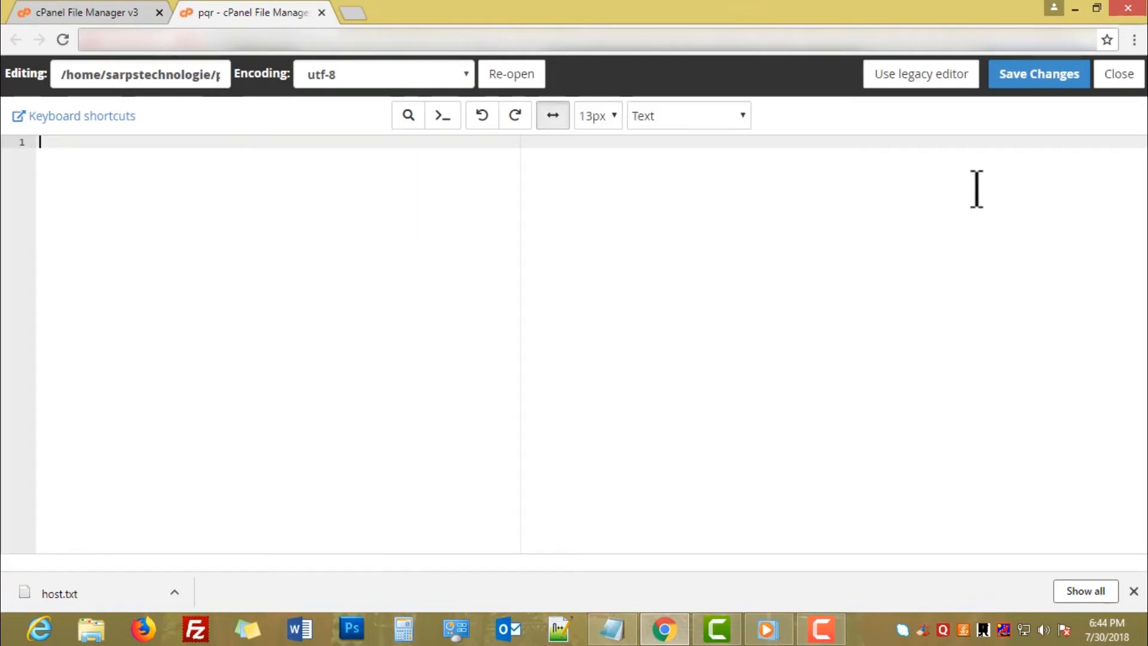
left_click(1128, 81)
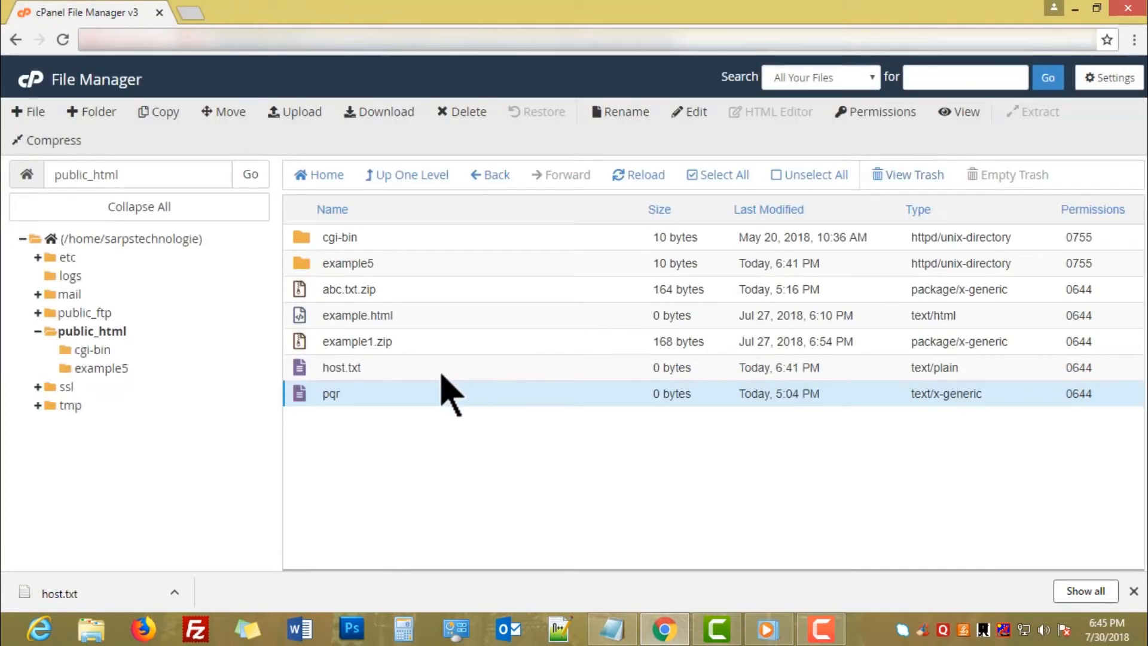
- Examine the HTML Editor dialog for example.html and cancel it without editing the file
left_click(329, 316)
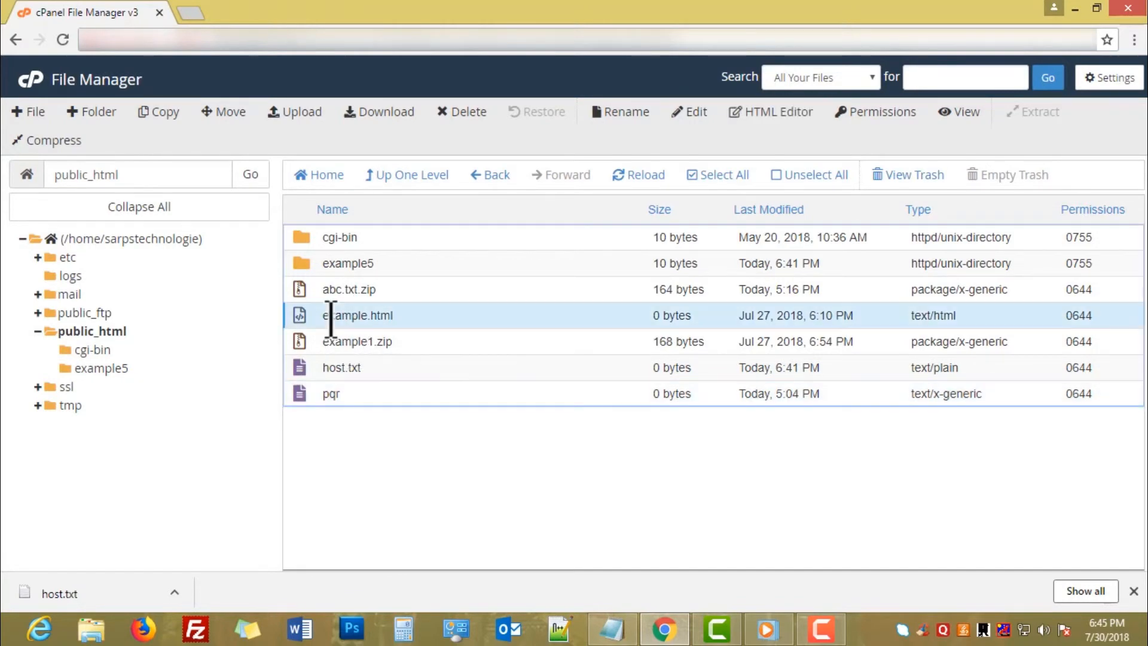
left_click(772, 120)
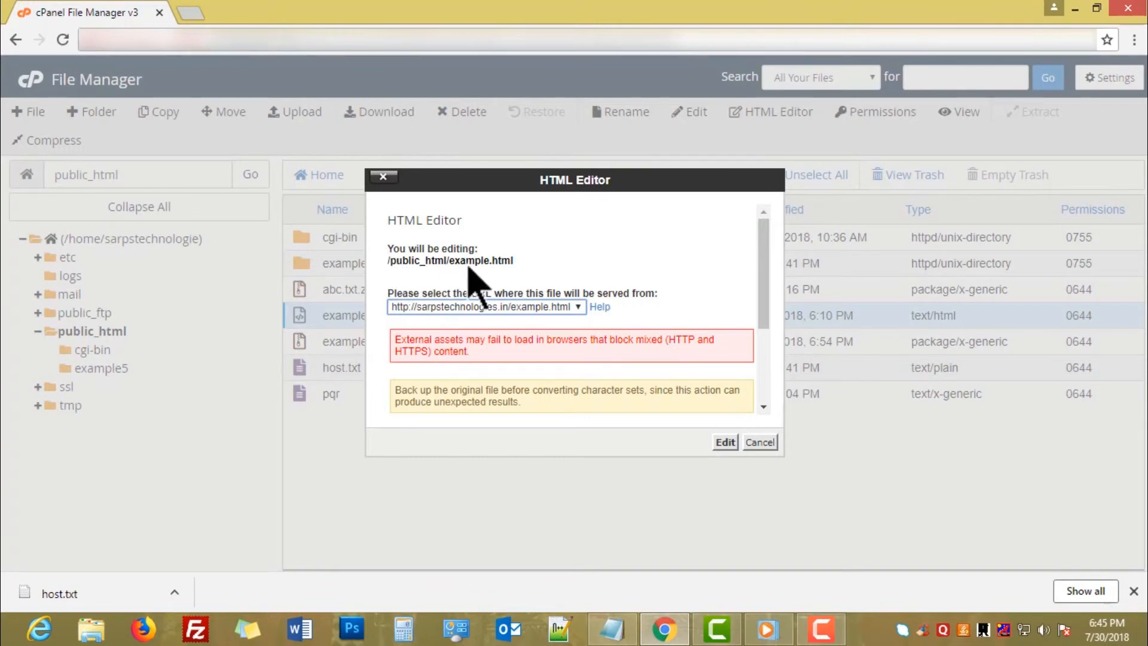
left_click(759, 442)
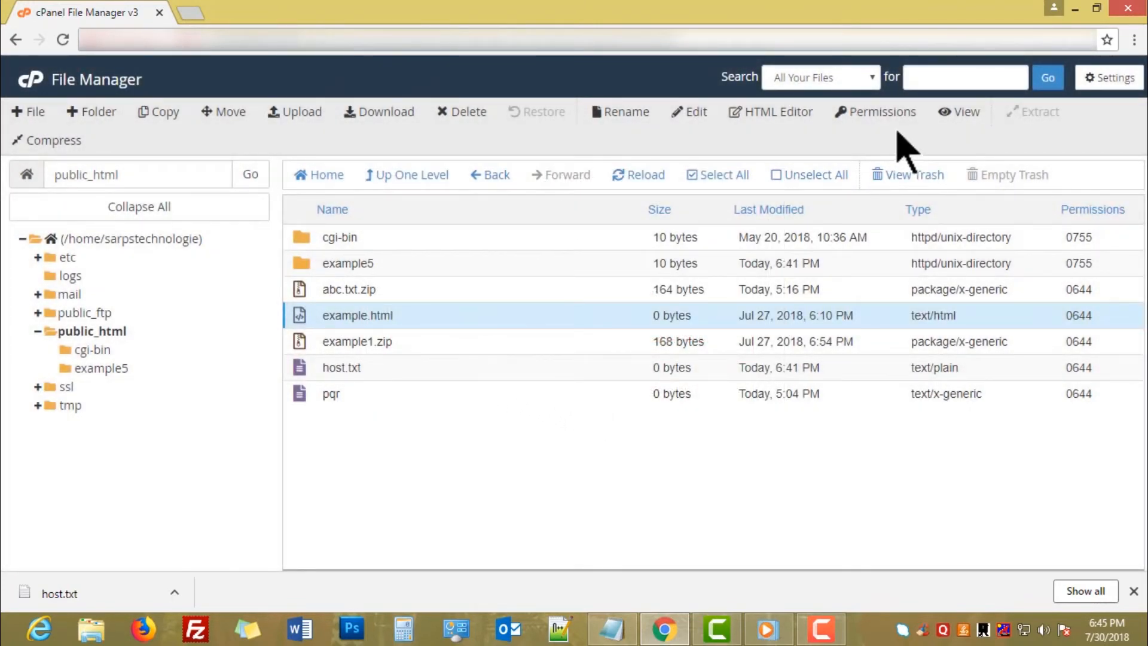
- Examine the Read, Write and Execute modes in the Change Permissions dialog for example.html
left_click(882, 113)
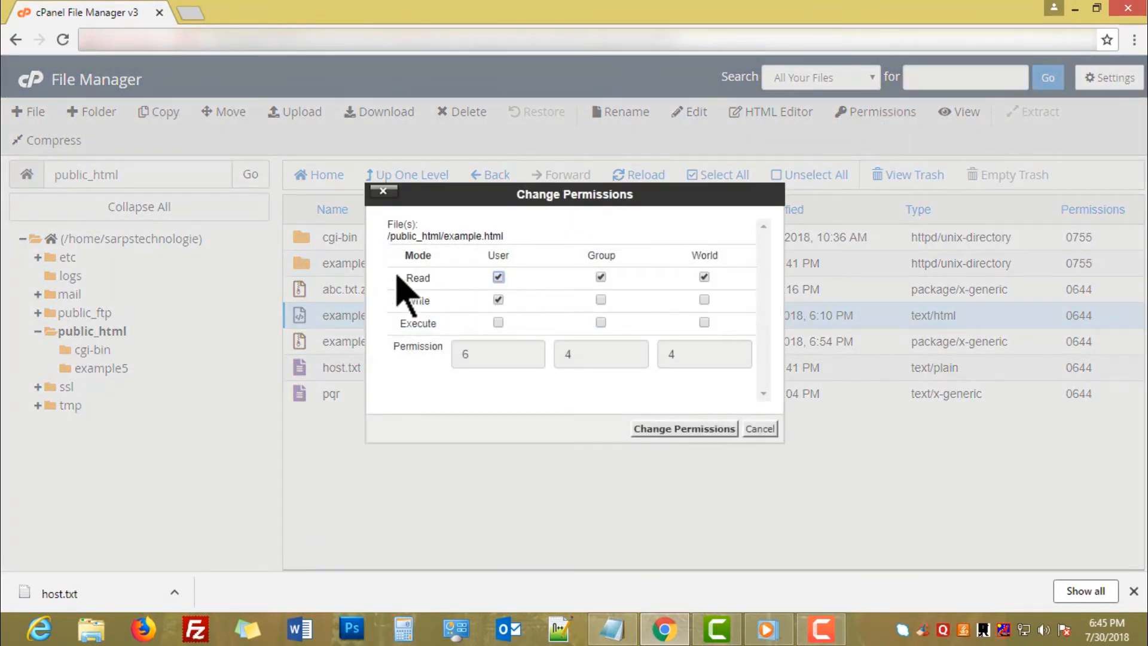
double_click(418, 278)
double_click(422, 300)
double_click(403, 324)
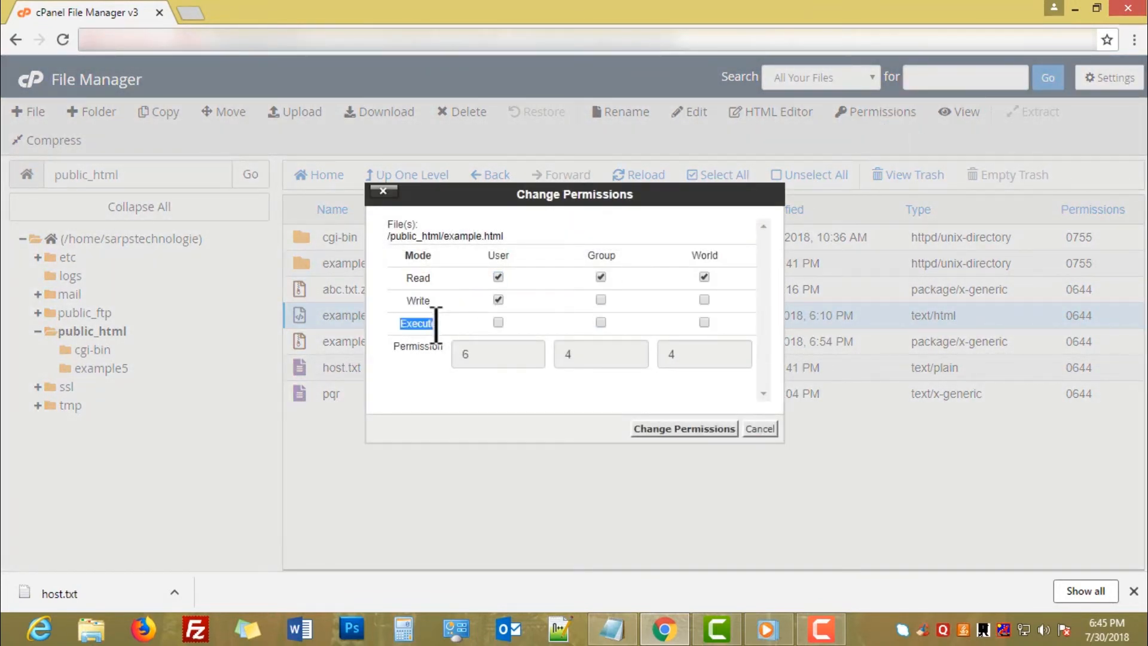
- Try setting the example.html permissions to 777 by adding Execute for User and Write and Execute for Group and World
left_click(498, 323)
left_click(601, 300)
left_click(601, 323)
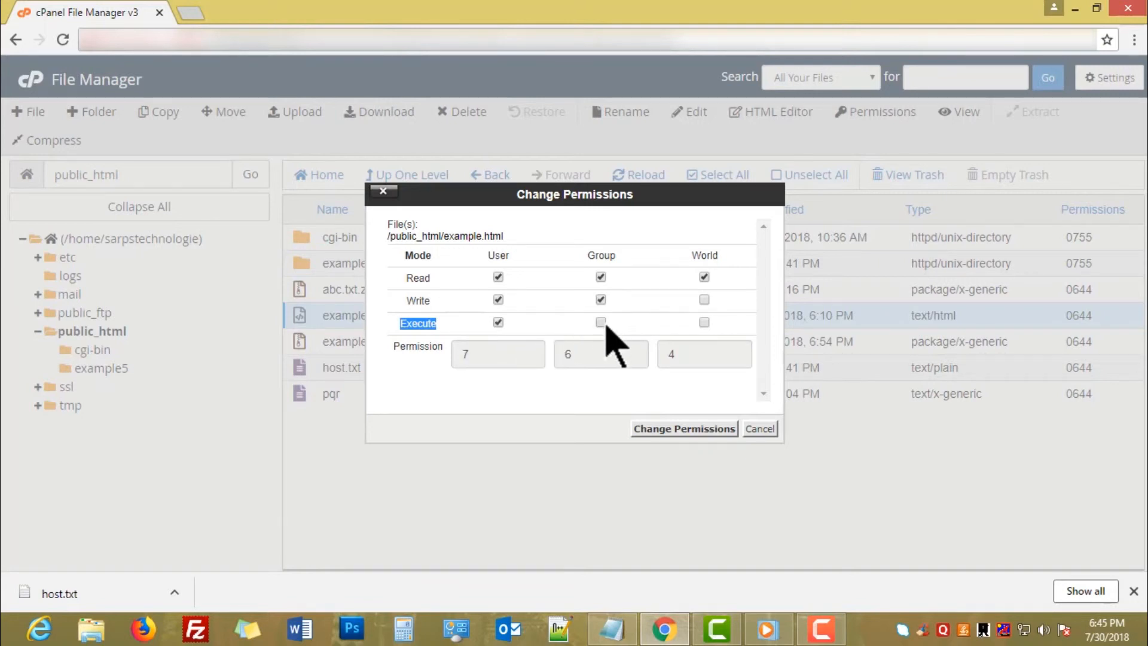
left_click(704, 299)
left_click(705, 323)
- Reset the example.html permissions to 644 and cancel the permission change
left_click(498, 323)
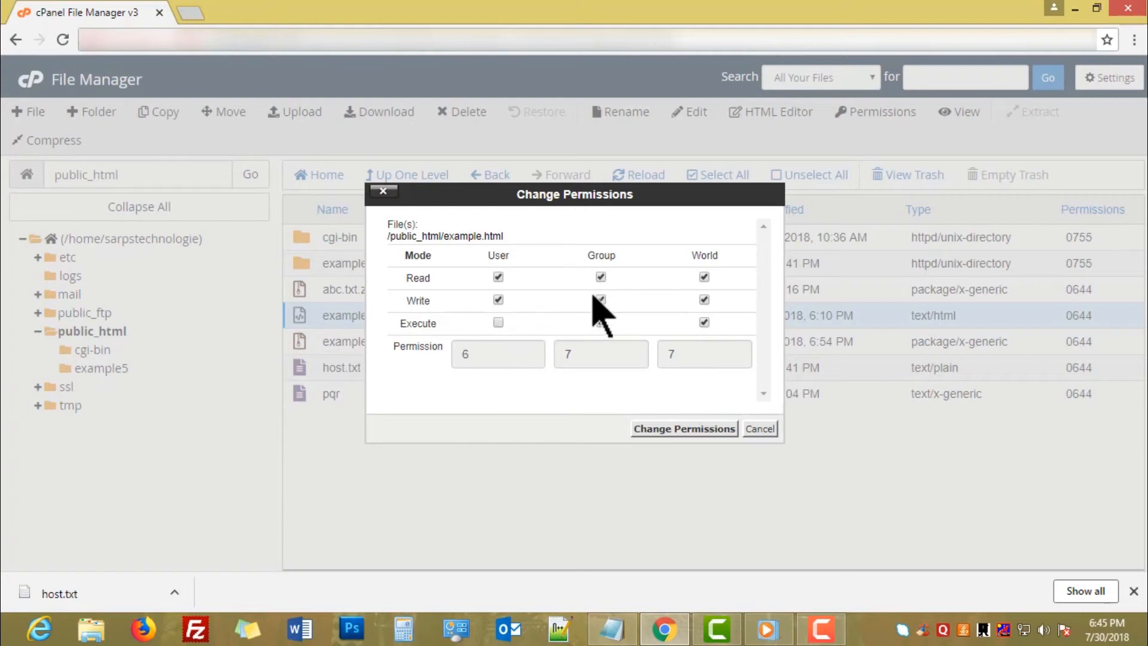
left_click(600, 299)
left_click(601, 323)
left_click(704, 323)
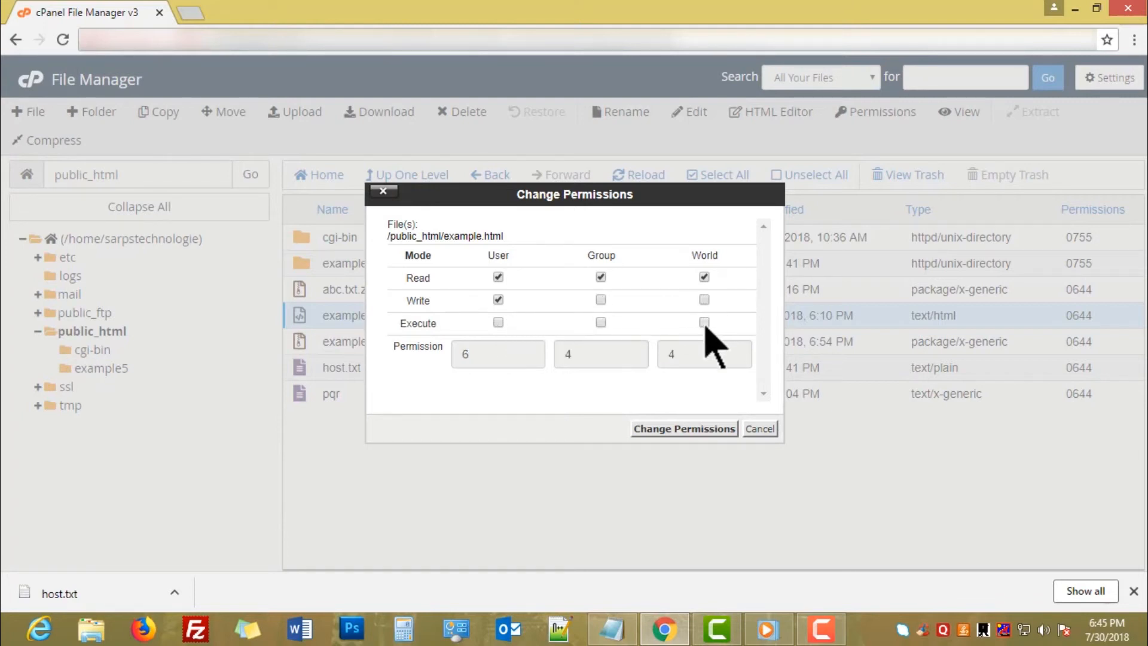
left_click(758, 430)
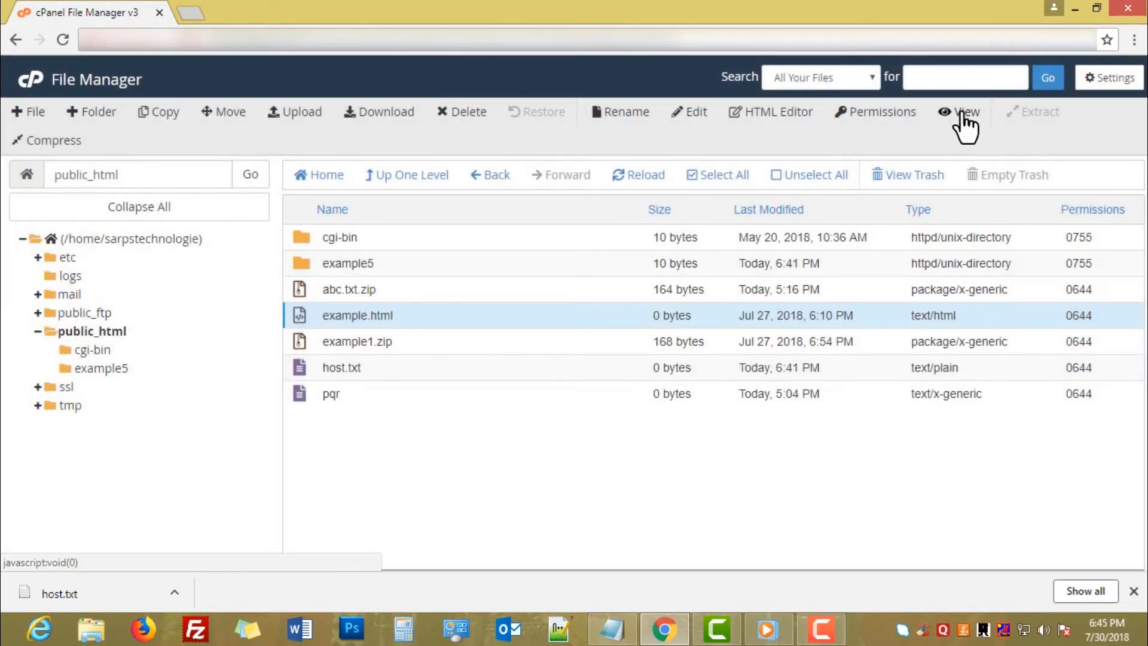
- View example.html in a separate tab and examine its name and contents
left_click(969, 115)
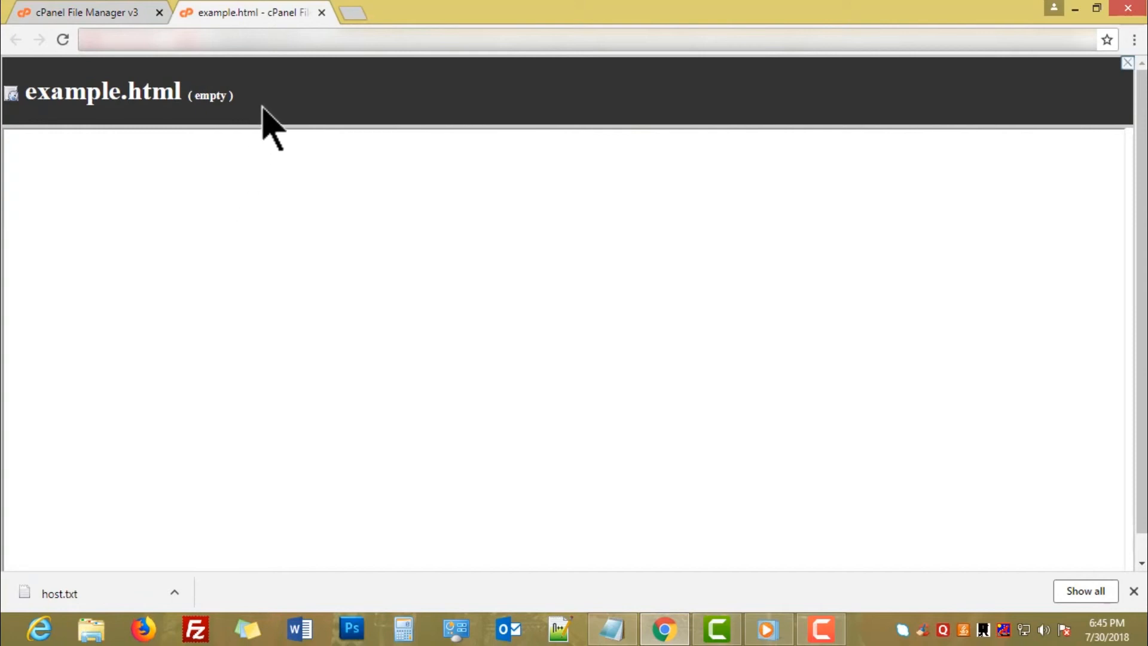
left_click_drag(233, 94, 35, 134)
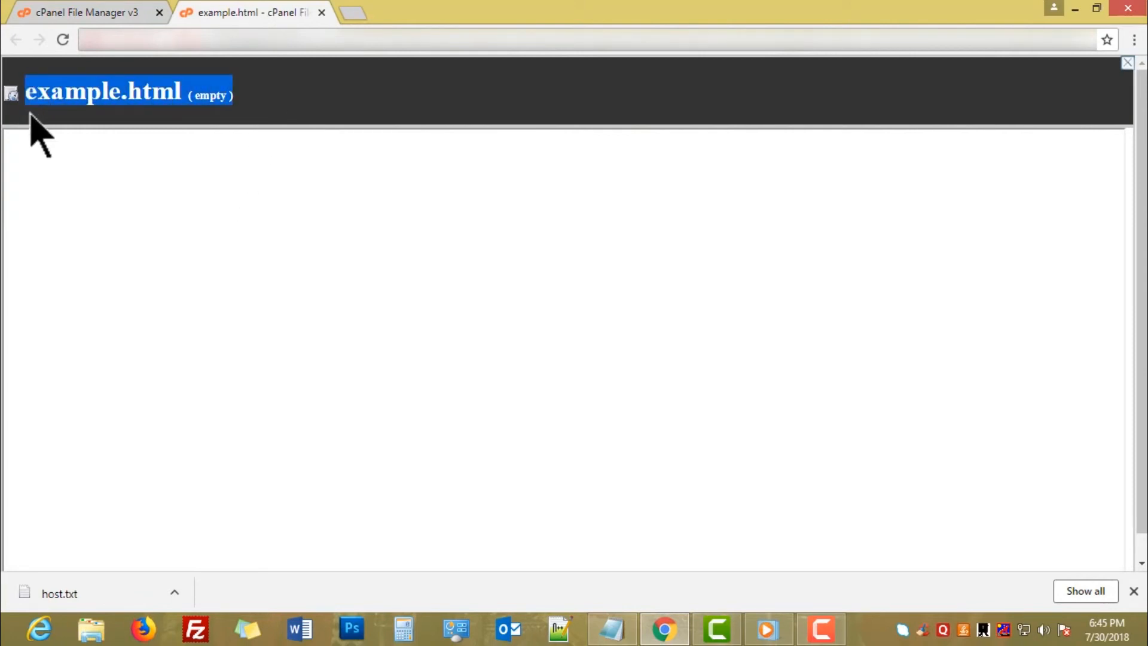
left_click(188, 209)
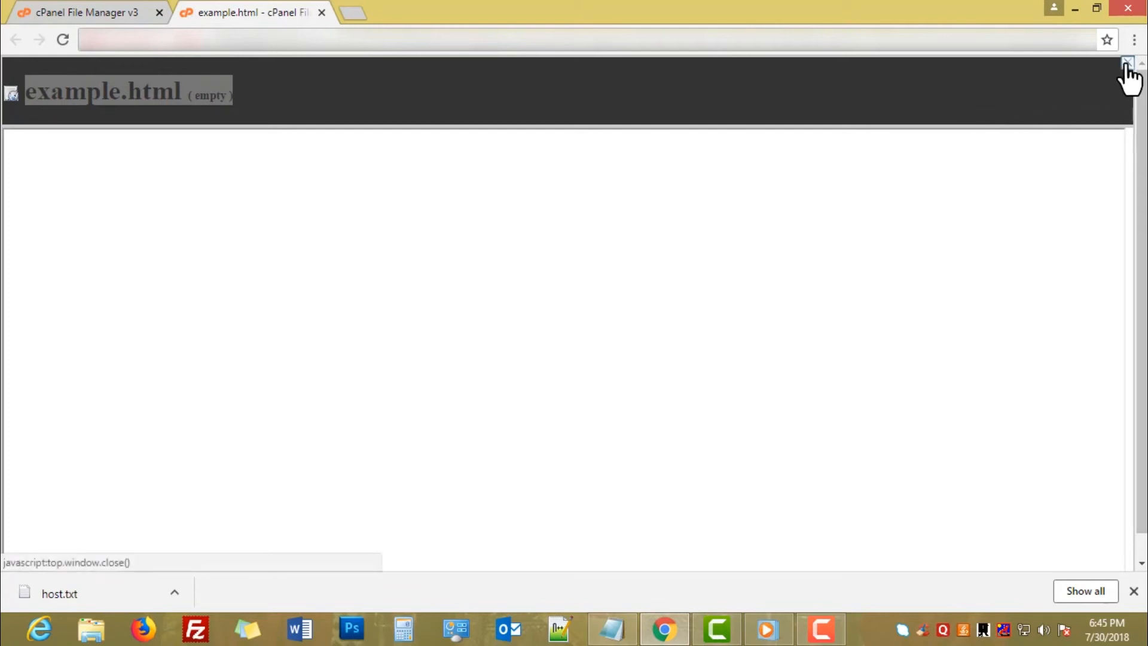
- Check the file name and content status in the heading of the example.html view and close the view
left_click(182, 100)
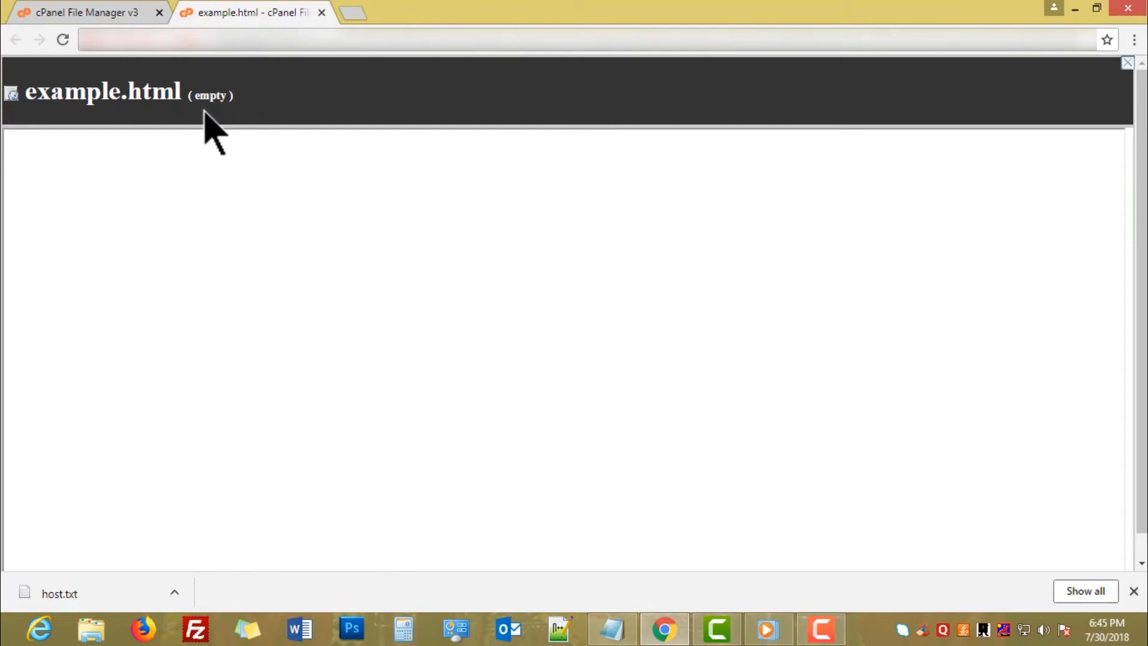
left_click_drag(180, 101, 129, 108)
left_click(172, 124)
left_click(1127, 62)
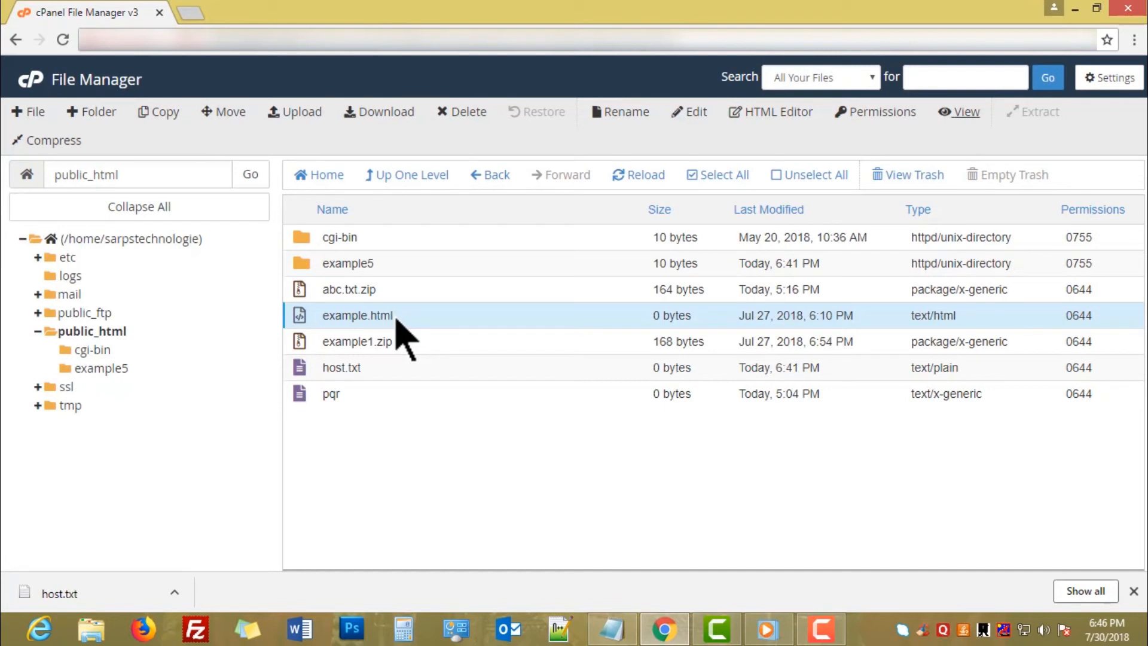
- Review the source file and destination path for extracting example1.zip, and cancel the extraction
left_click(335, 341)
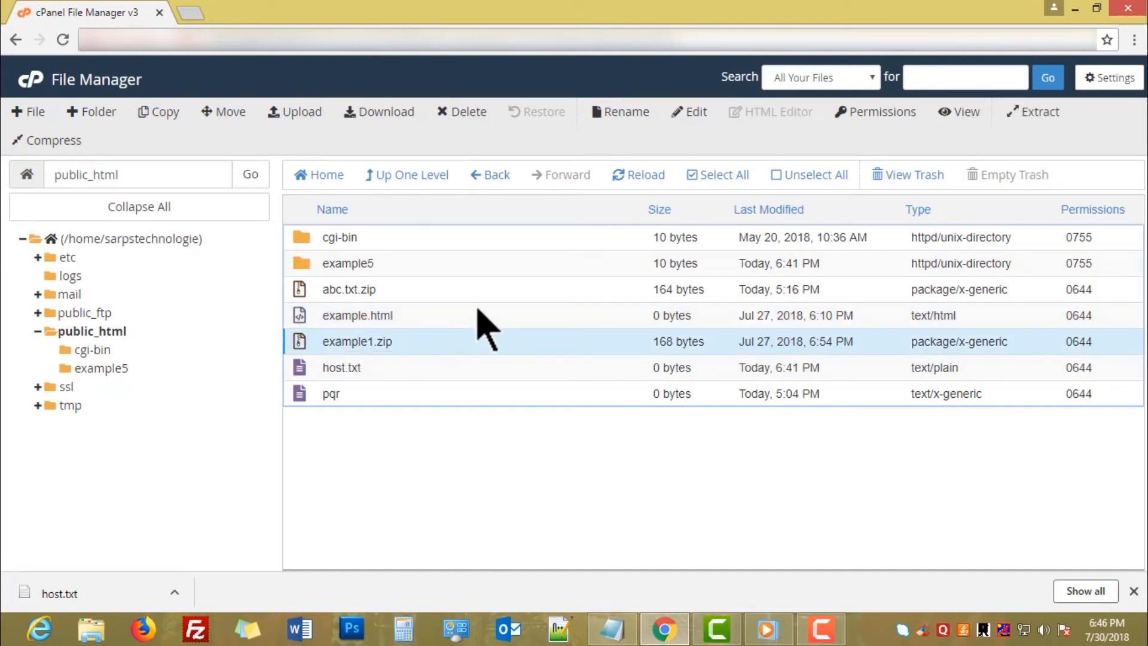
left_click(1032, 114)
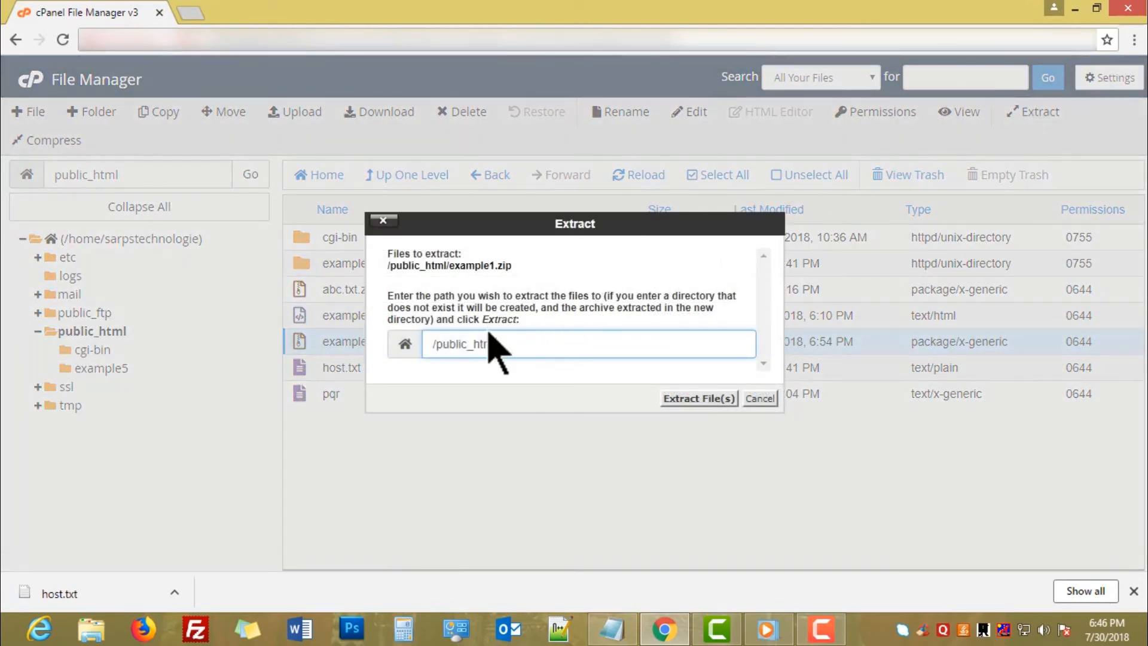
left_click_drag(386, 256, 531, 277)
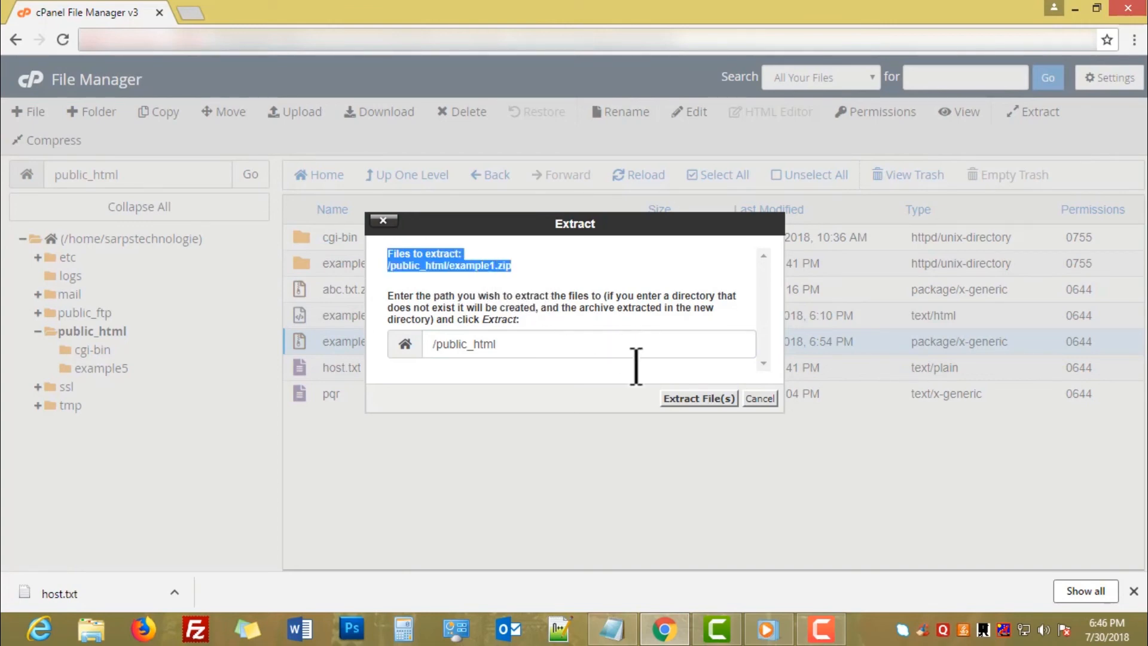
left_click(760, 398)
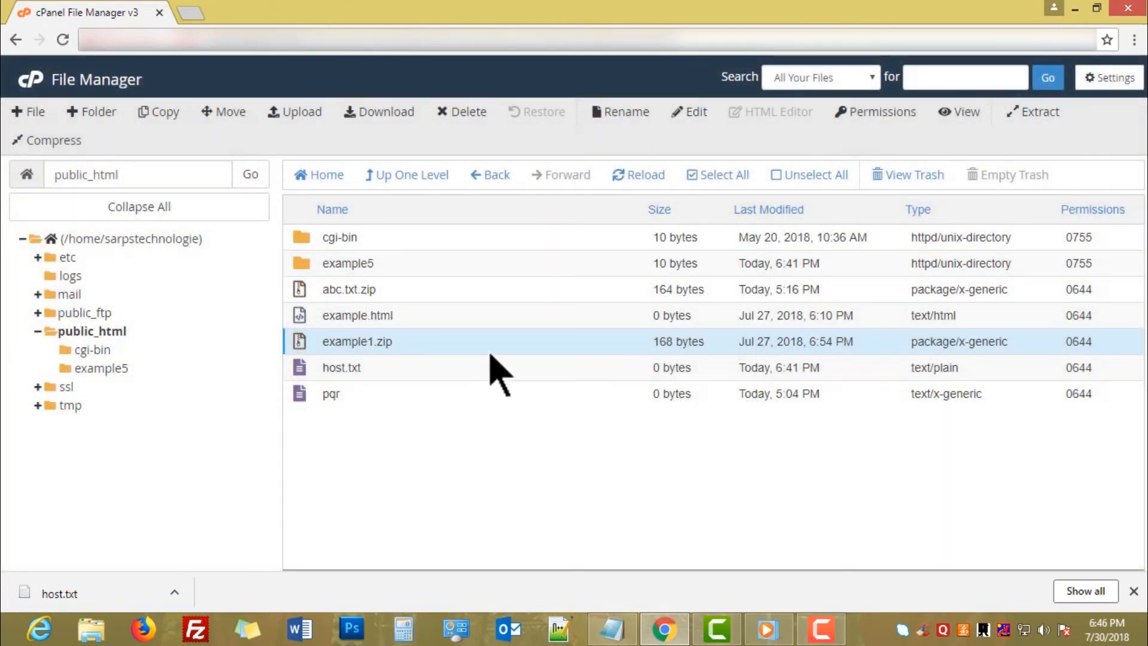
- Open the Compress settings for host.txt and examine the available compression types and the archive's path and name
left_click(302, 367)
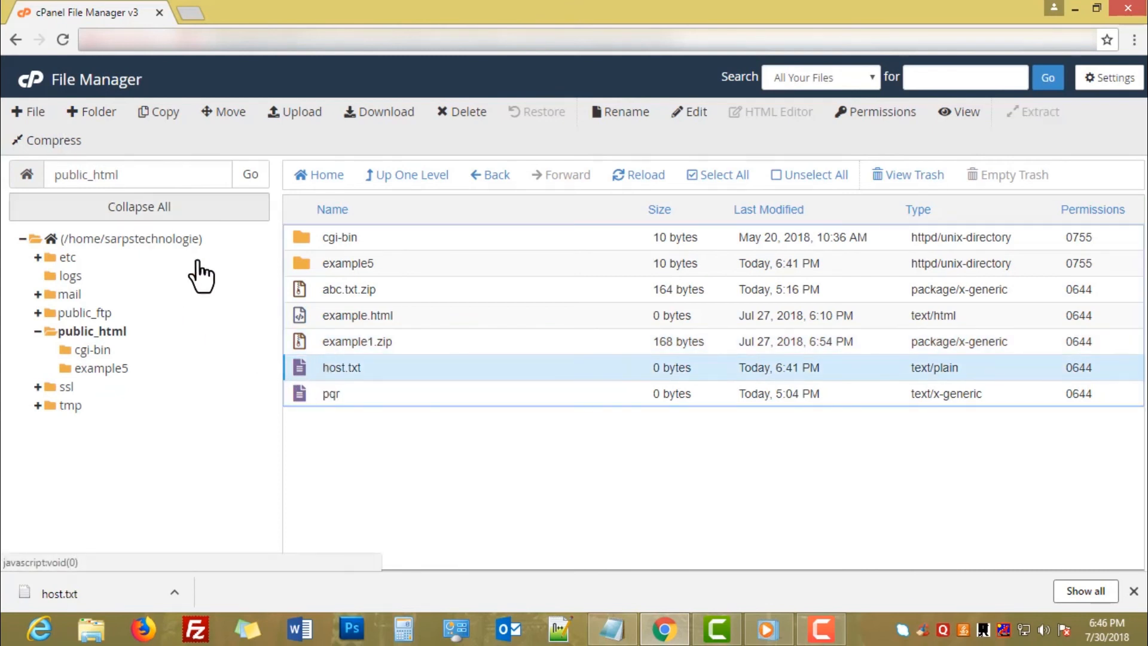
right_click(330, 366)
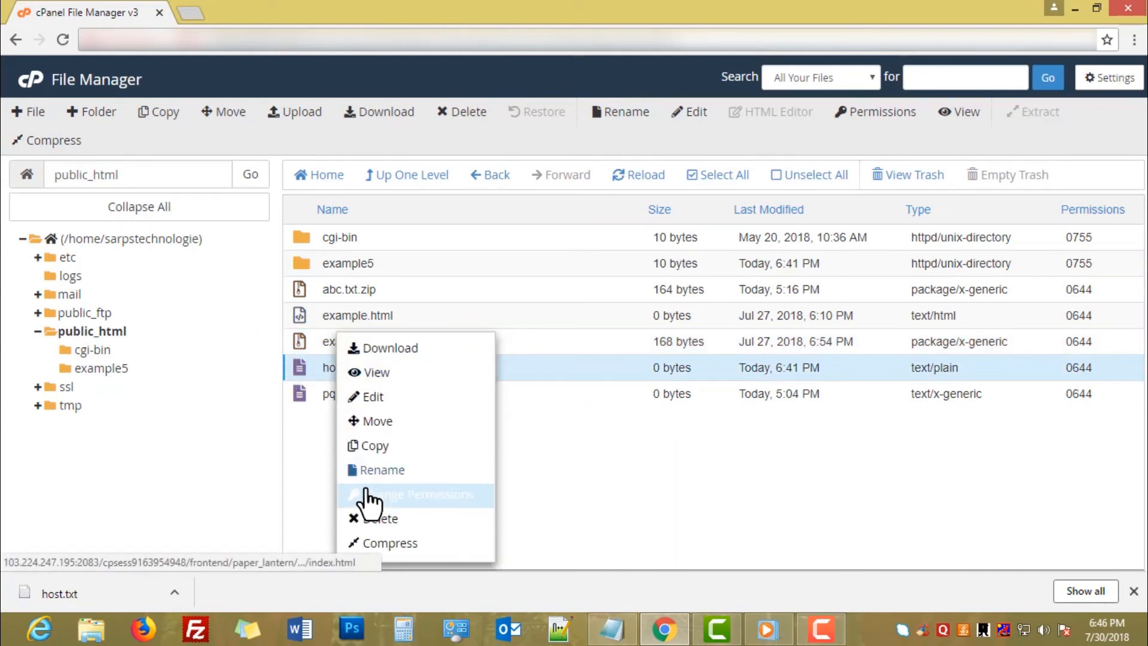
left_click(411, 554)
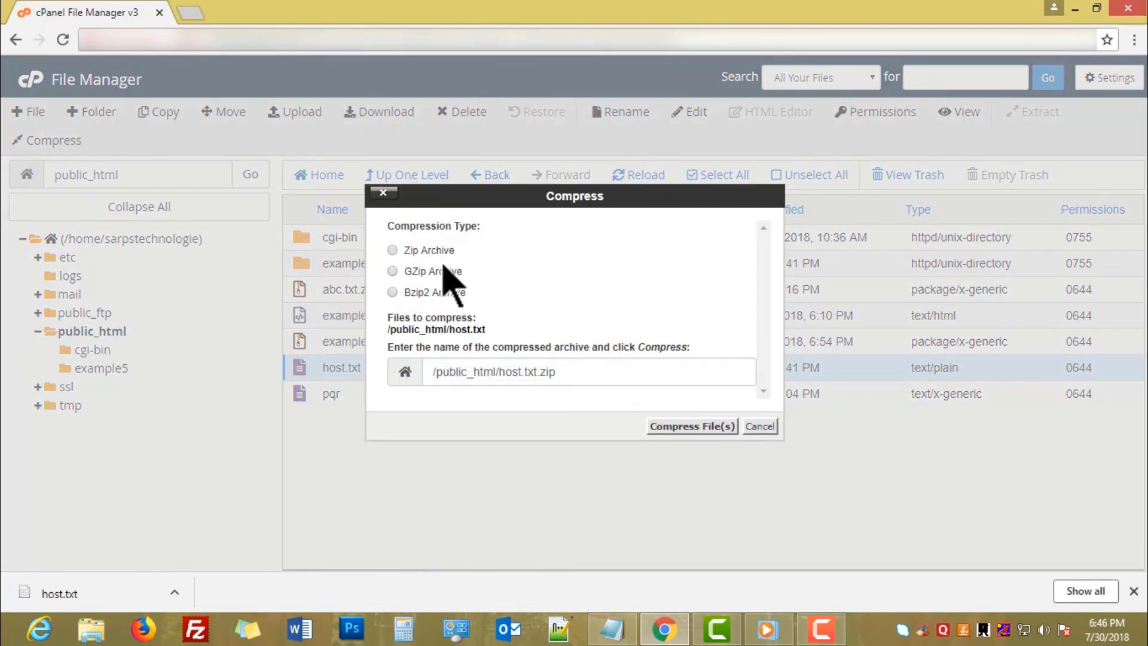
left_click_drag(418, 268, 410, 264)
left_click(485, 293)
left_click_drag(467, 250, 404, 251)
left_click_drag(467, 271, 401, 305)
left_click_drag(567, 384, 469, 388)
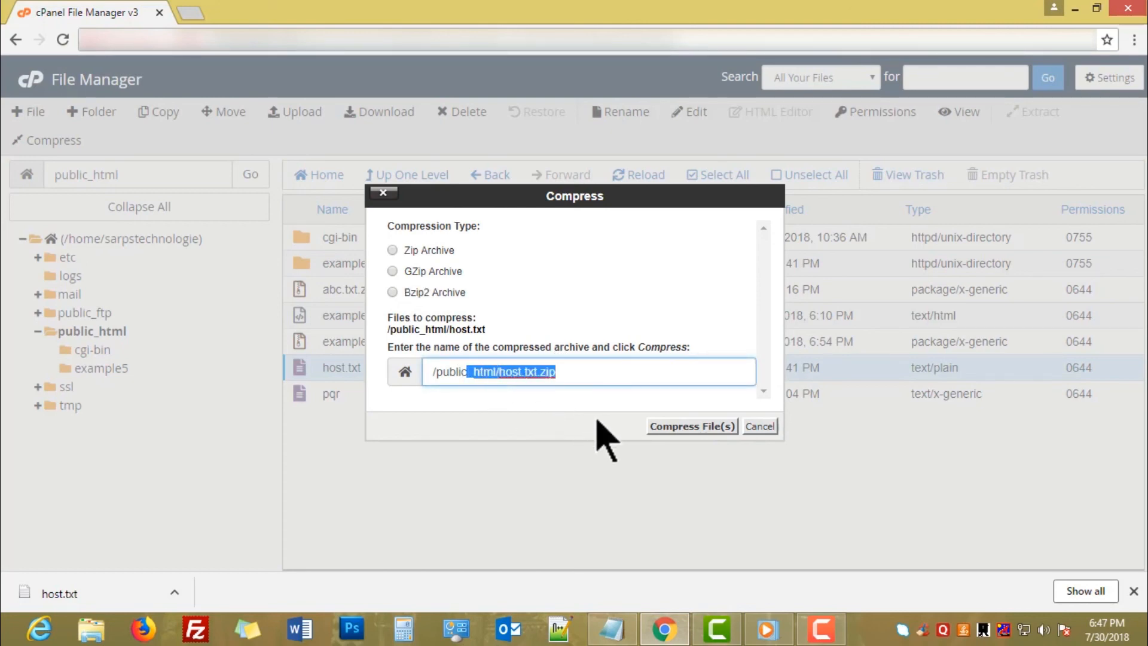